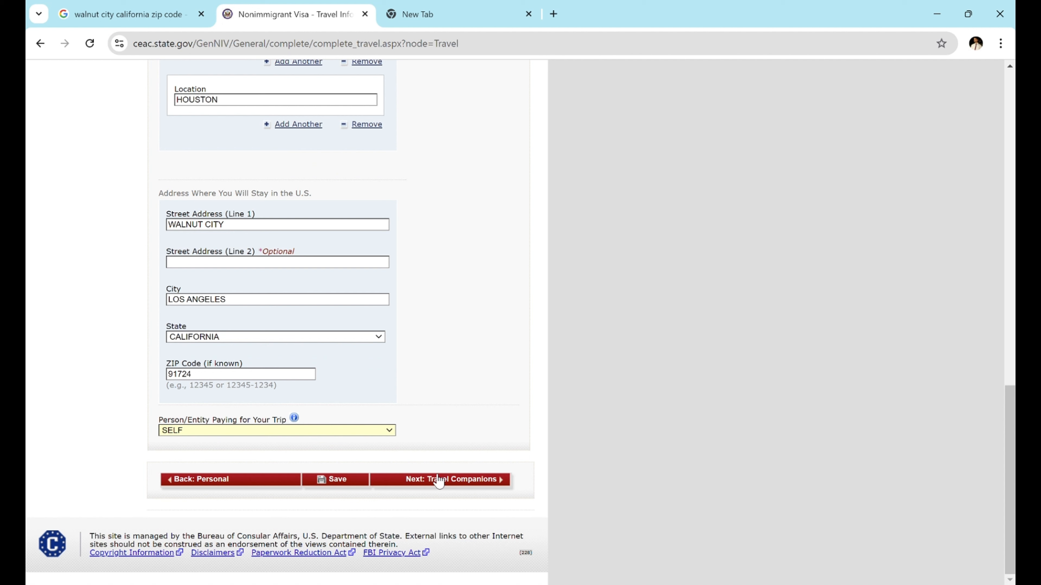
- Save the travel information entered so far and return to the form
{"action": "left_click", "coordinate": [348, 488]}
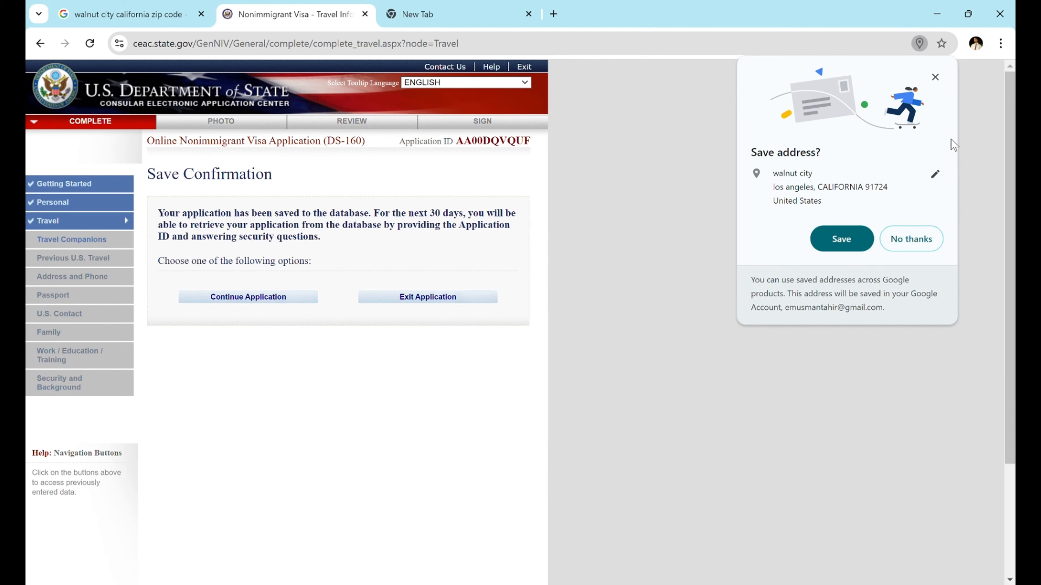
{"action": "left_click", "coordinate": [938, 76]}
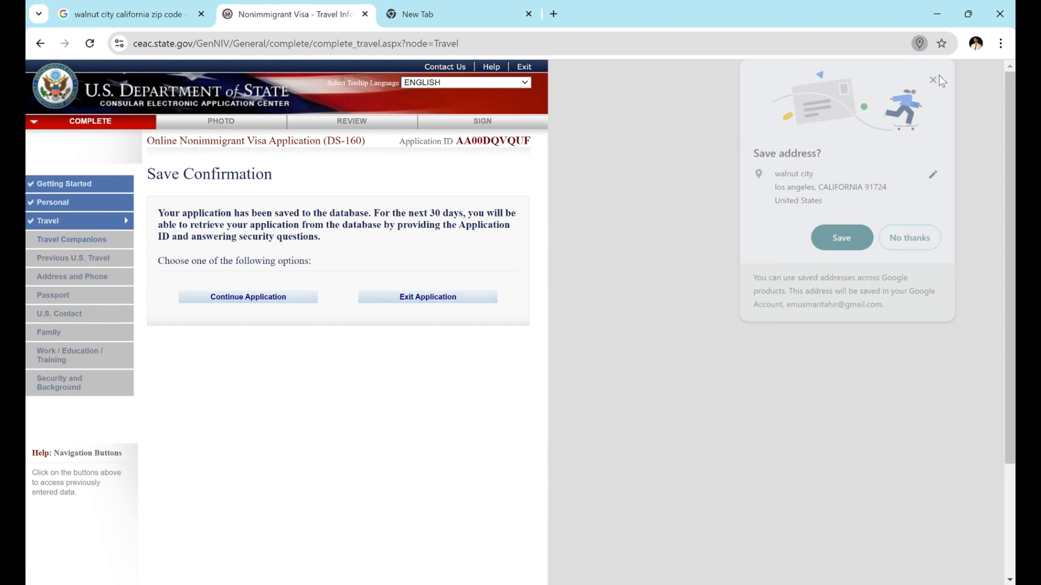
{"action": "left_click", "coordinate": [273, 304]}
{"action": "scroll", "coordinate": [452, 530], "scroll_direction": "down", "scroll_amount": 10}
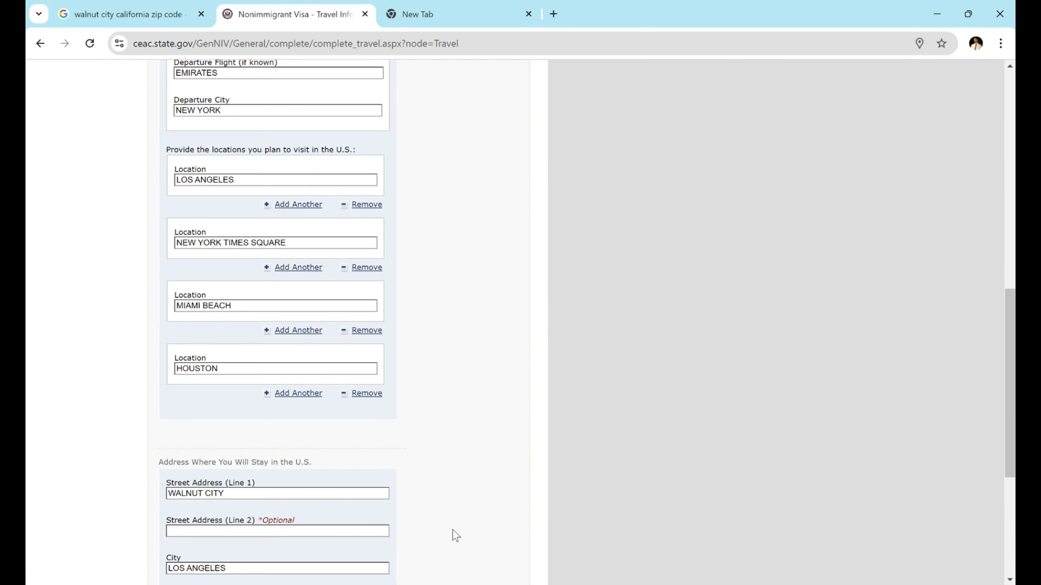
{"action": "scroll", "coordinate": [452, 533], "scroll_direction": "down", "scroll_amount": 5}
- Answer No to other persons traveling with you on the Travel Companions page
{"action": "left_click", "coordinate": [463, 478]}
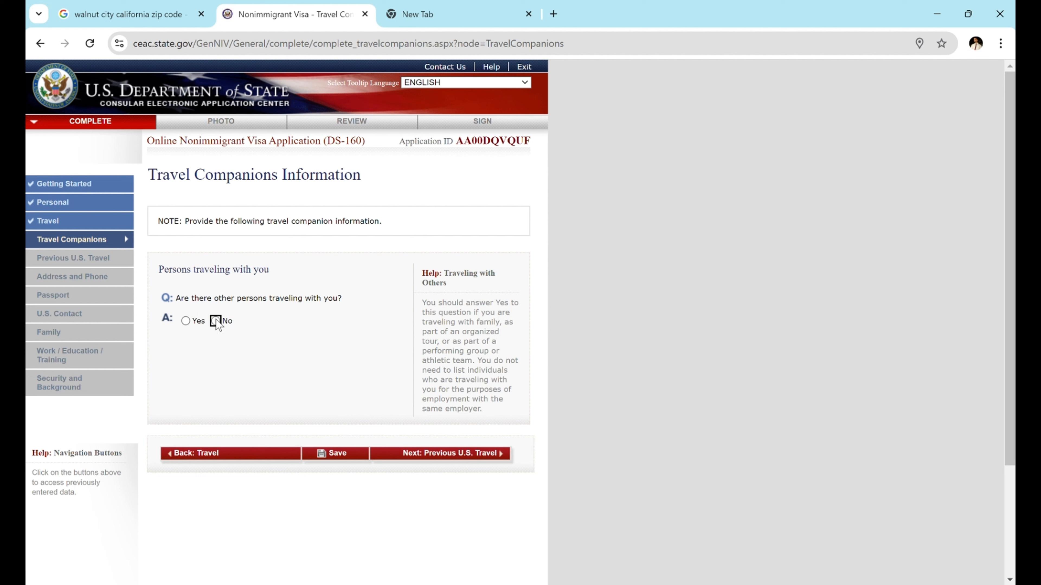
{"action": "left_click", "coordinate": [216, 320]}
{"action": "left_click", "coordinate": [186, 321]}
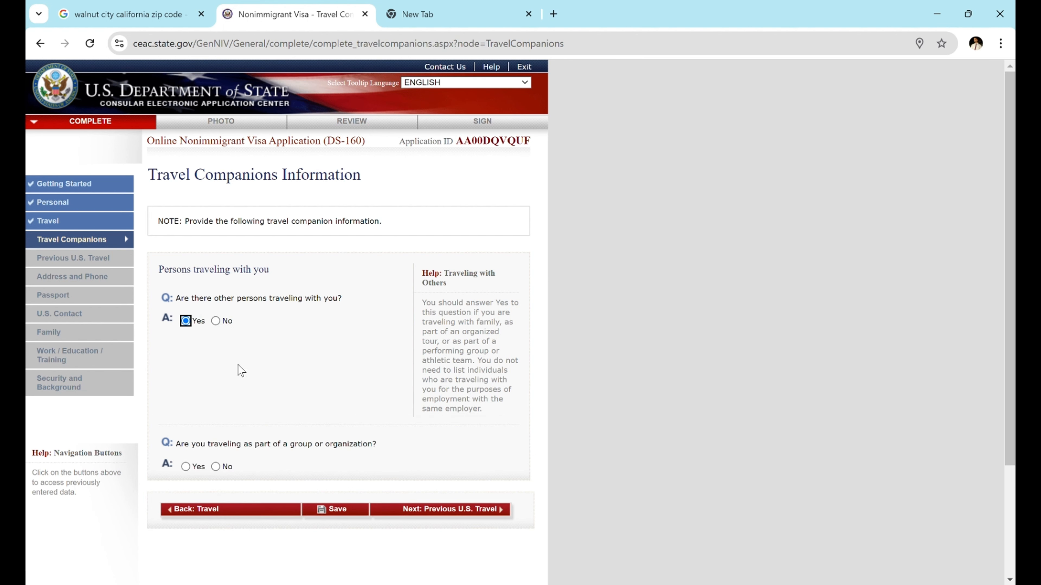
{"action": "scroll", "coordinate": [246, 377], "scroll_direction": "down", "scroll_amount": 1}
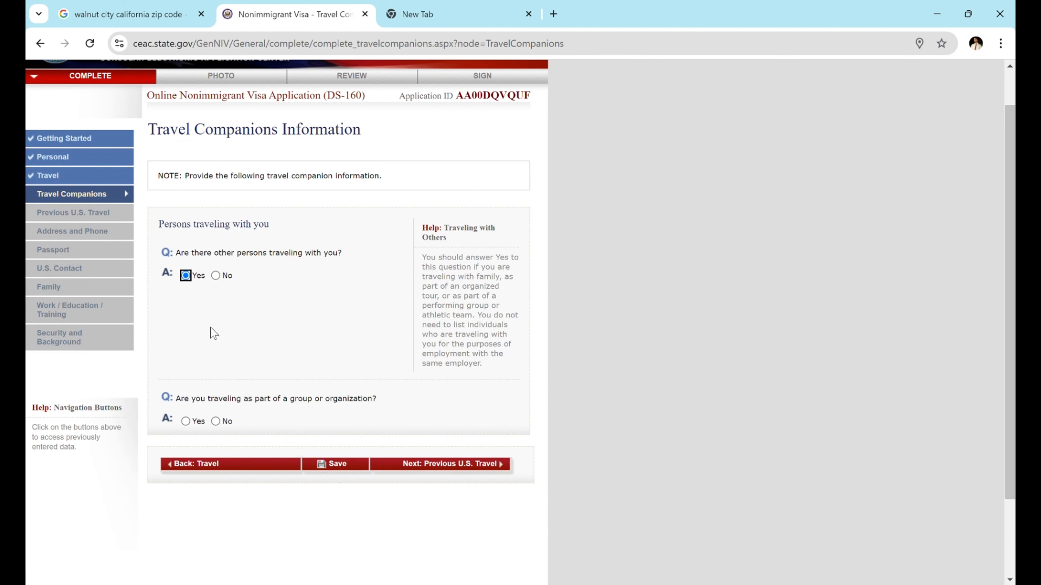
{"action": "left_click", "coordinate": [215, 276]}
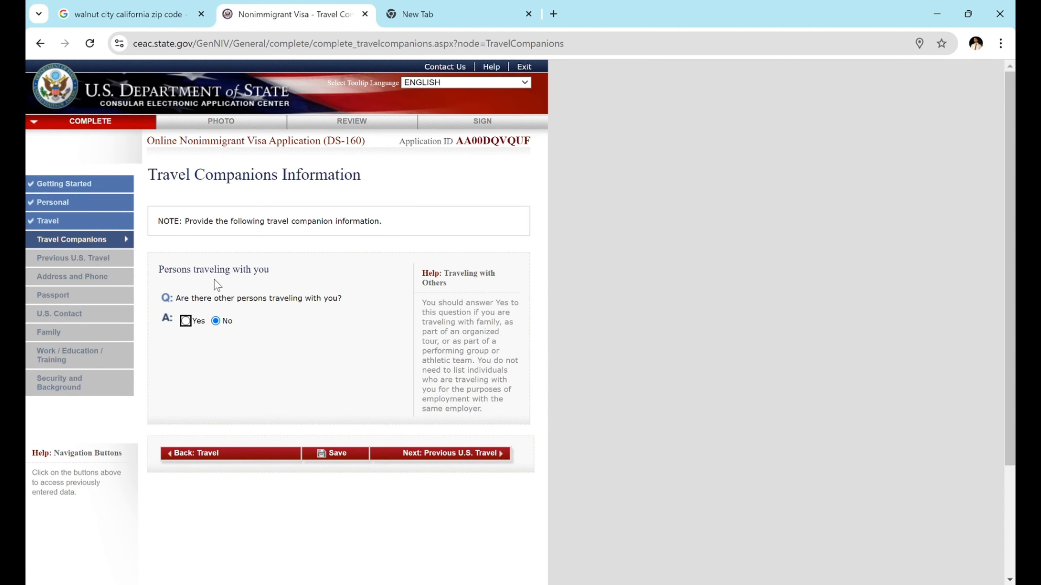
{"action": "left_click", "coordinate": [481, 454]}
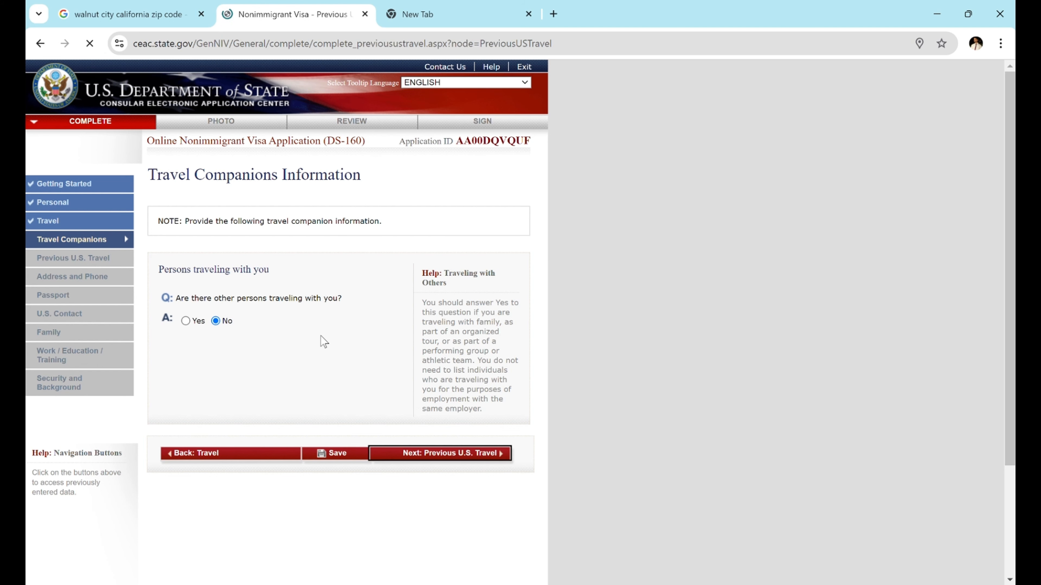
- Answer No to prior U.S. presence, issued visa, visa refusal and immigrant petition questions
{"action": "scroll", "coordinate": [215, 316], "scroll_direction": "down", "scroll_amount": 1}
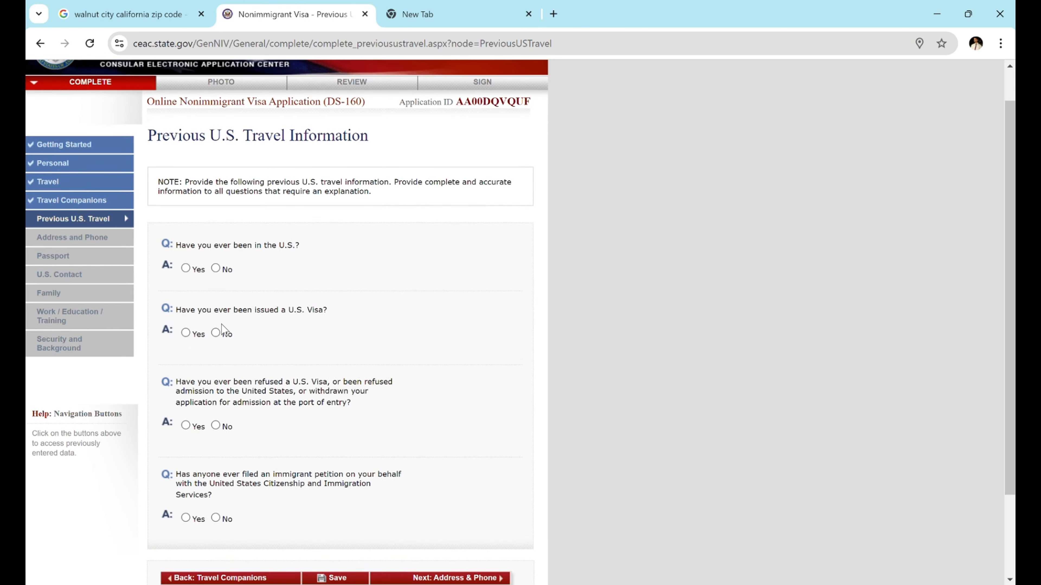
{"action": "left_click", "coordinate": [216, 263]}
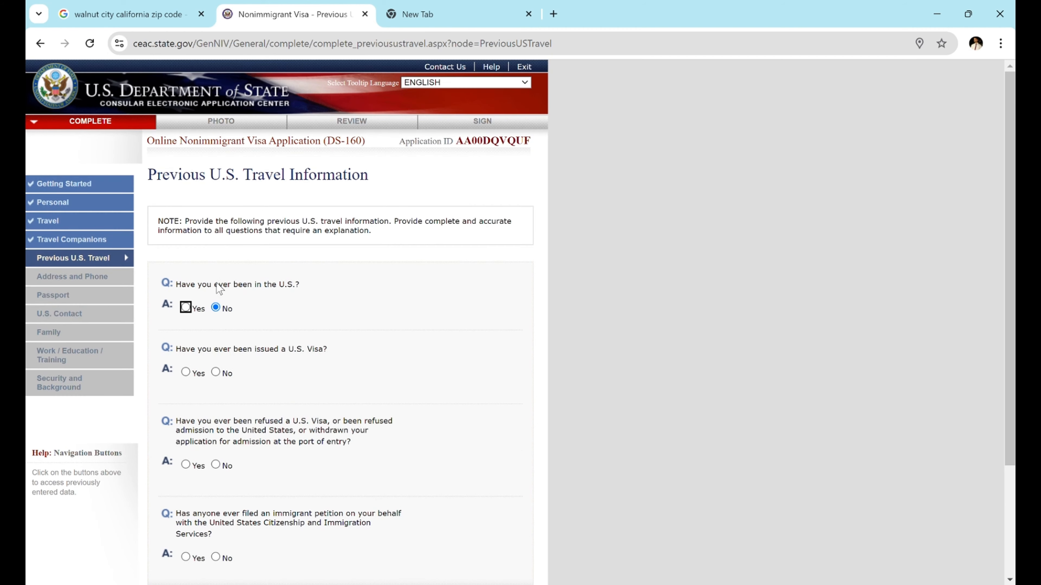
{"action": "left_click", "coordinate": [216, 373]}
{"action": "scroll", "coordinate": [295, 469], "scroll_direction": "down", "scroll_amount": 2}
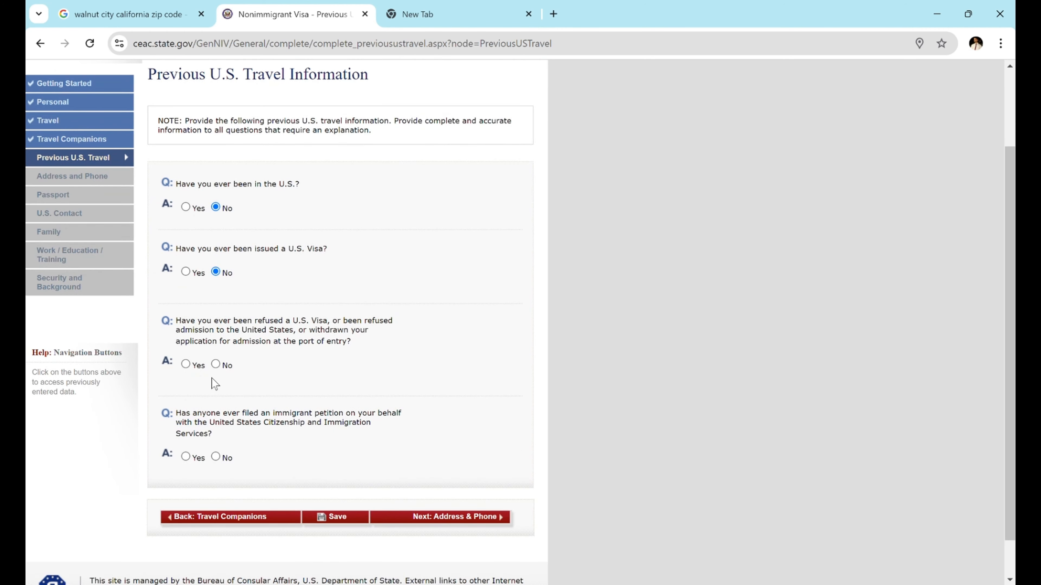
{"action": "left_click", "coordinate": [216, 365]}
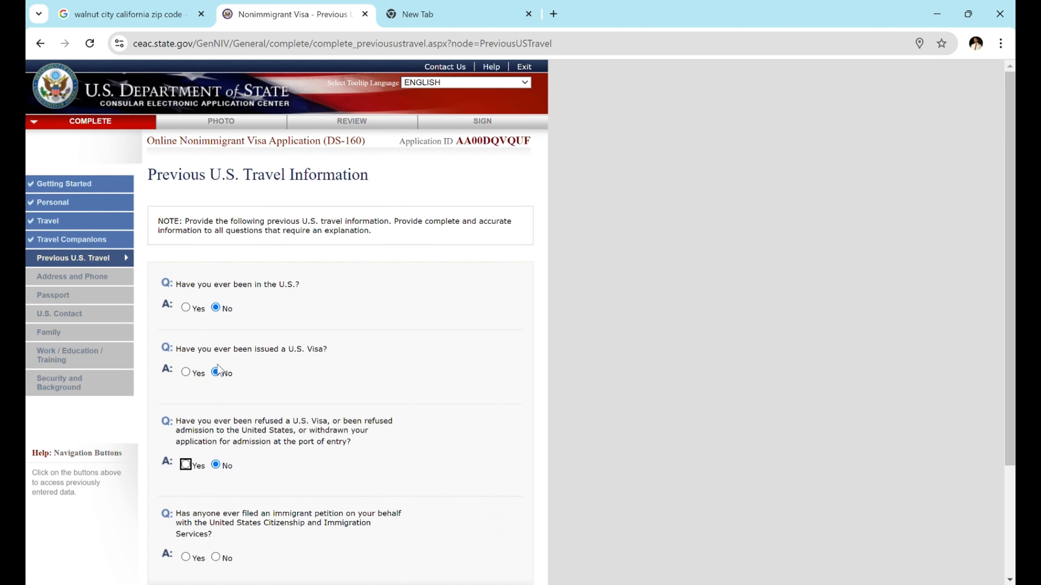
{"action": "scroll", "coordinate": [248, 496], "scroll_direction": "down", "scroll_amount": 2}
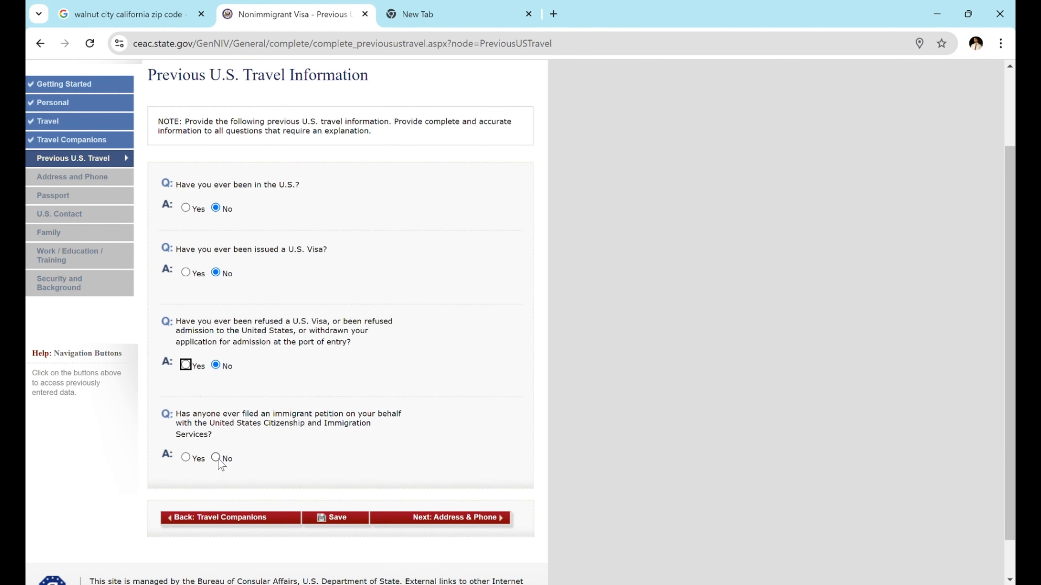
{"action": "left_click", "coordinate": [216, 458]}
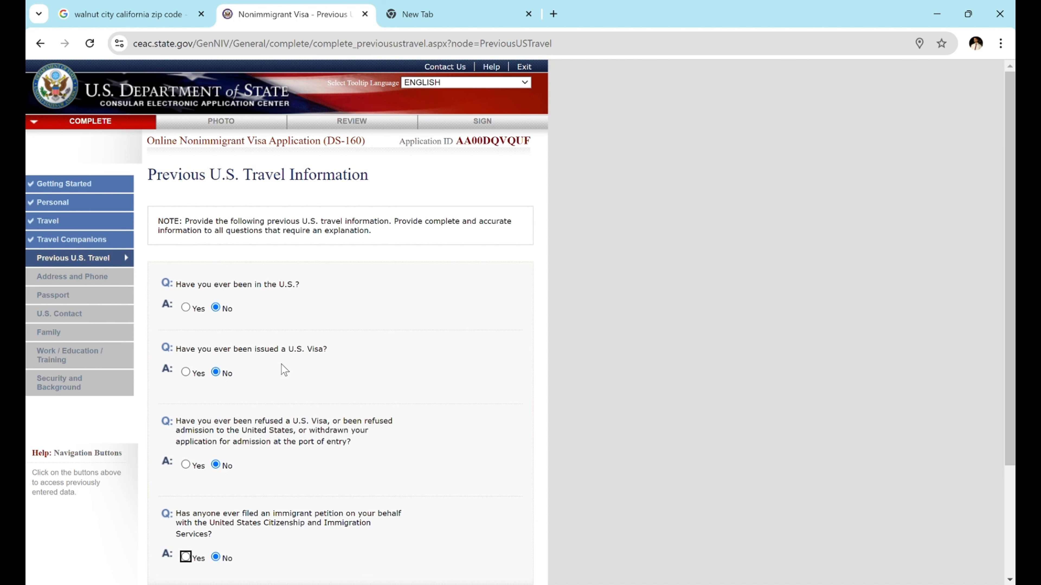
- Return the previously-issued-visa answer to No after briefly switching it to Yes
{"action": "left_click", "coordinate": [185, 371]}
{"action": "left_click", "coordinate": [185, 370]}
{"action": "scroll", "coordinate": [256, 476], "scroll_direction": "down", "scroll_amount": 6}
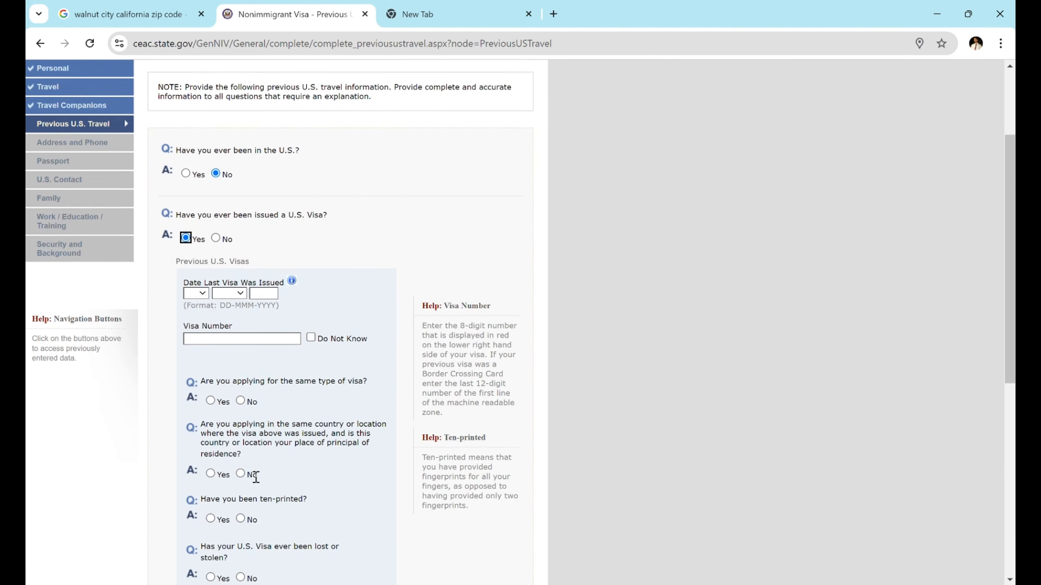
{"action": "scroll", "coordinate": [256, 478], "scroll_direction": "up", "scroll_amount": 4}
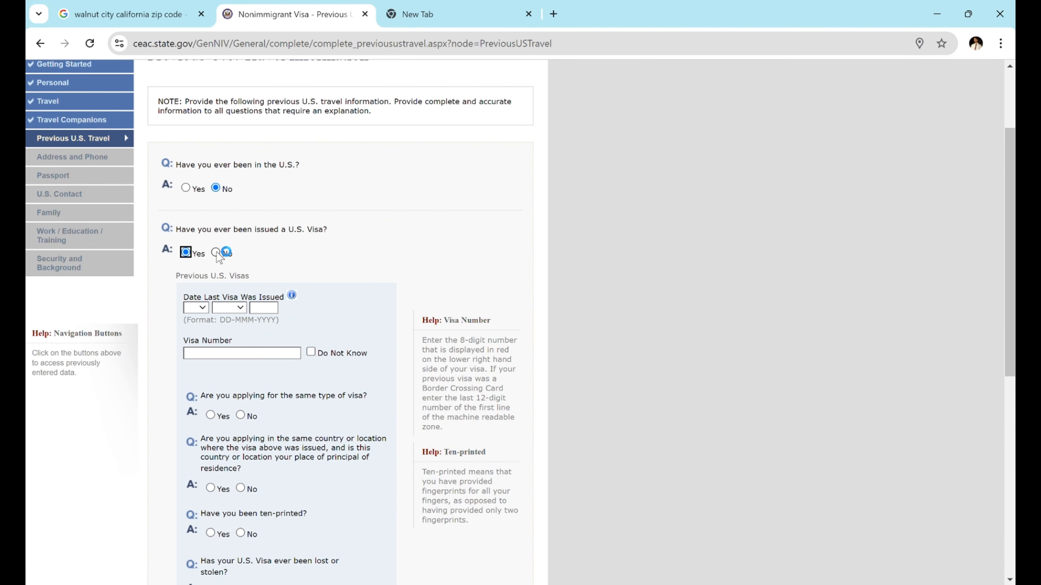
{"action": "left_click", "coordinate": [215, 252]}
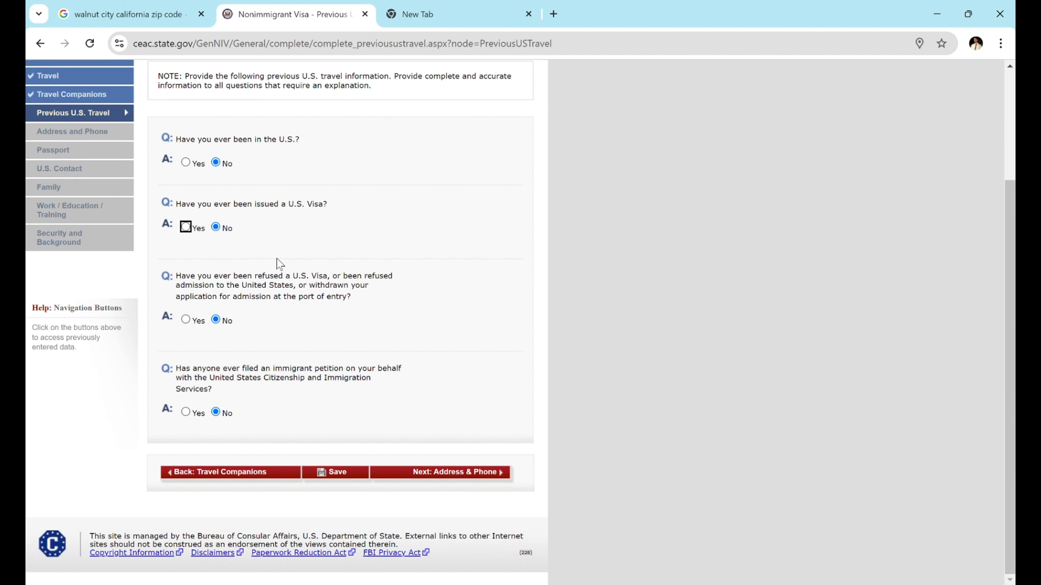
{"action": "left_click", "coordinate": [435, 474]}
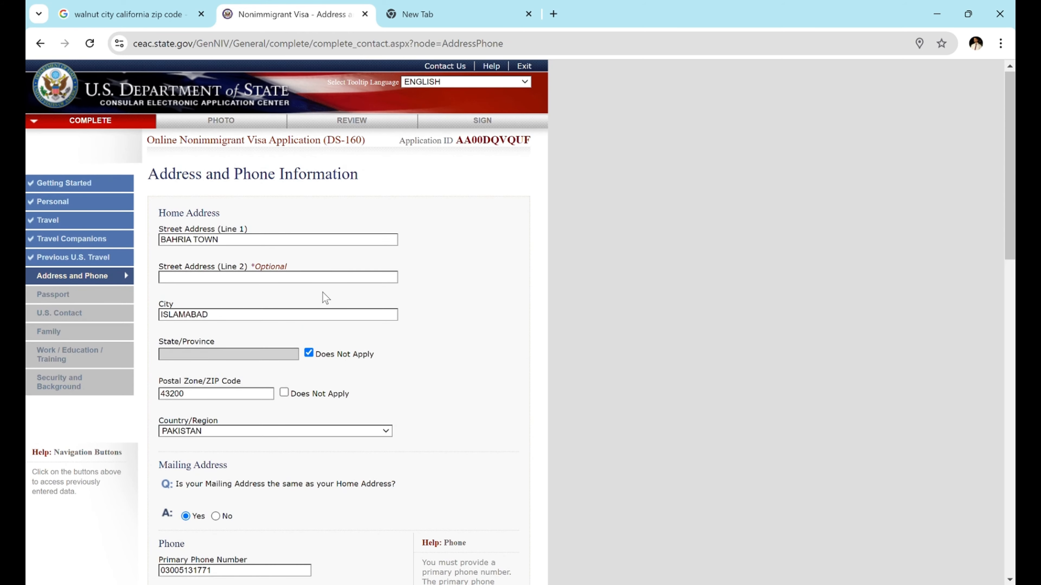
- Review the Address and Phone details and answer No to presence on other websites
{"action": "scroll", "coordinate": [326, 297], "scroll_direction": "down", "scroll_amount": 1}
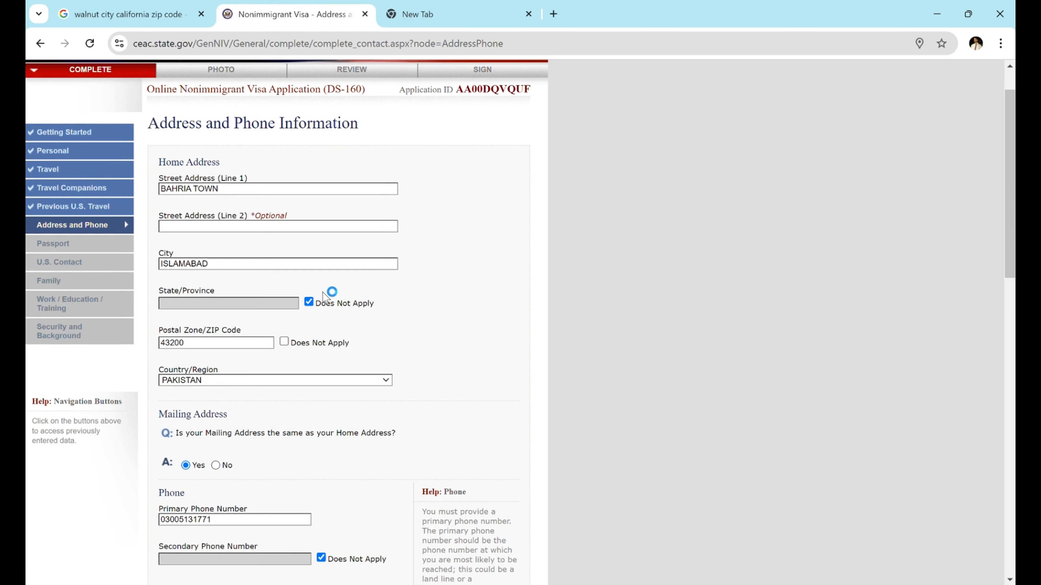
{"action": "scroll", "coordinate": [326, 298], "scroll_direction": "down", "scroll_amount": 1}
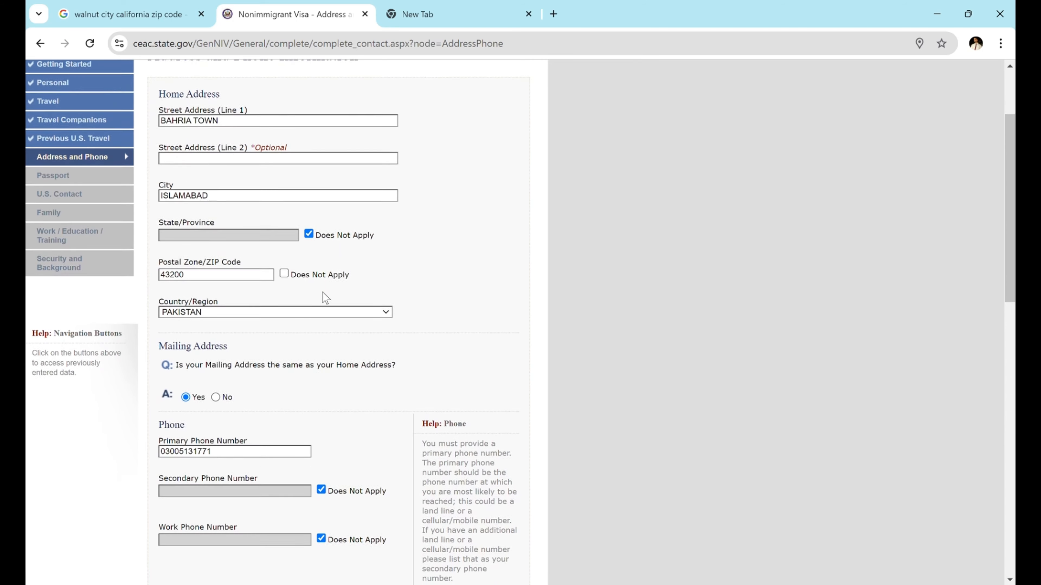
{"action": "scroll", "coordinate": [323, 292], "scroll_direction": "down", "scroll_amount": 2}
{"action": "scroll", "coordinate": [323, 292], "scroll_direction": "down", "scroll_amount": 2}
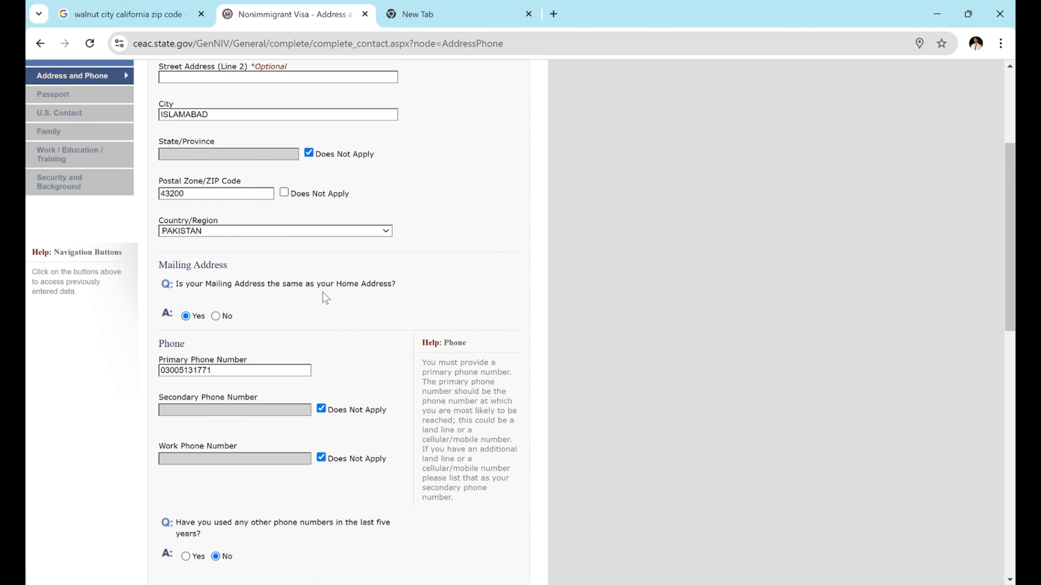
{"action": "scroll", "coordinate": [324, 295], "scroll_direction": "down", "scroll_amount": 4}
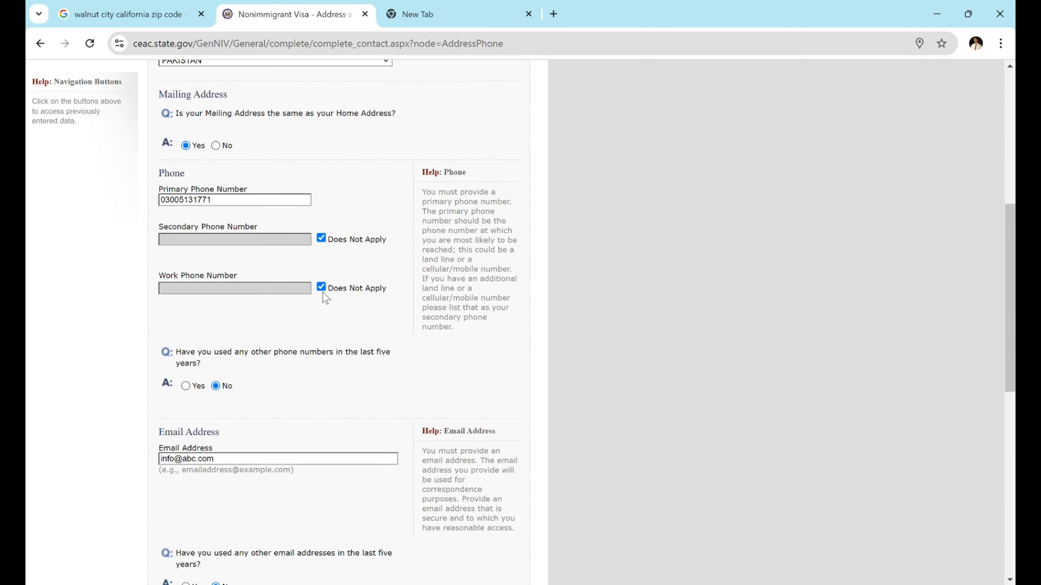
{"action": "scroll", "coordinate": [323, 292], "scroll_direction": "down", "scroll_amount": 2}
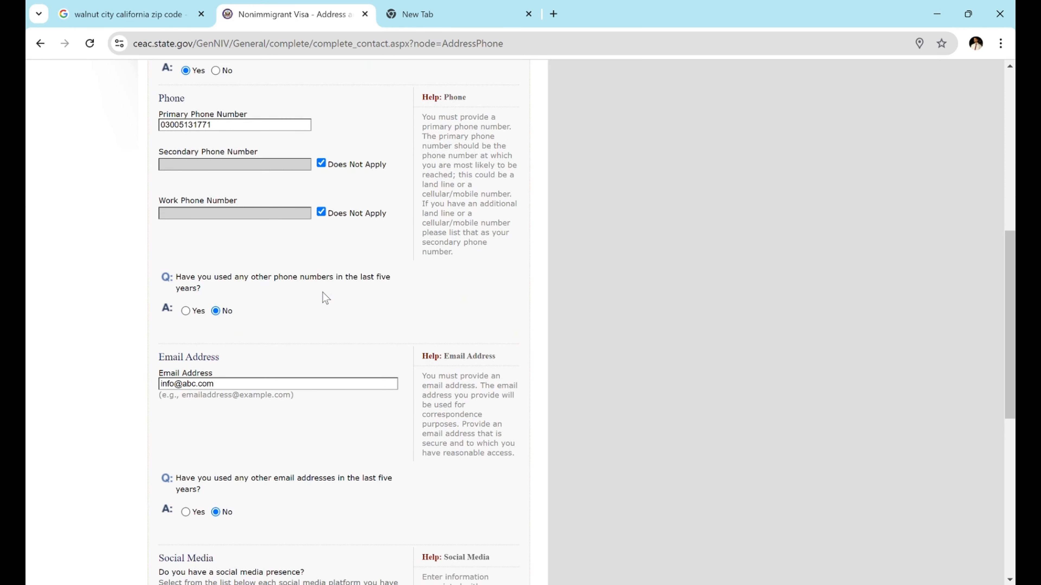
{"action": "scroll", "coordinate": [324, 292], "scroll_direction": "down", "scroll_amount": 1}
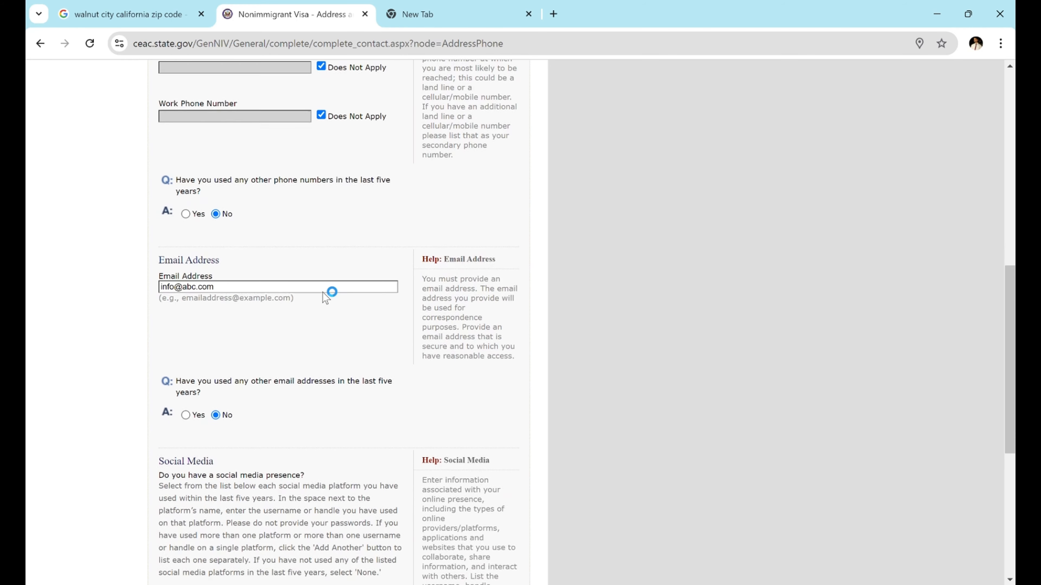
{"action": "scroll", "coordinate": [324, 292], "scroll_direction": "down", "scroll_amount": 2}
{"action": "scroll", "coordinate": [325, 298], "scroll_direction": "down", "scroll_amount": 4}
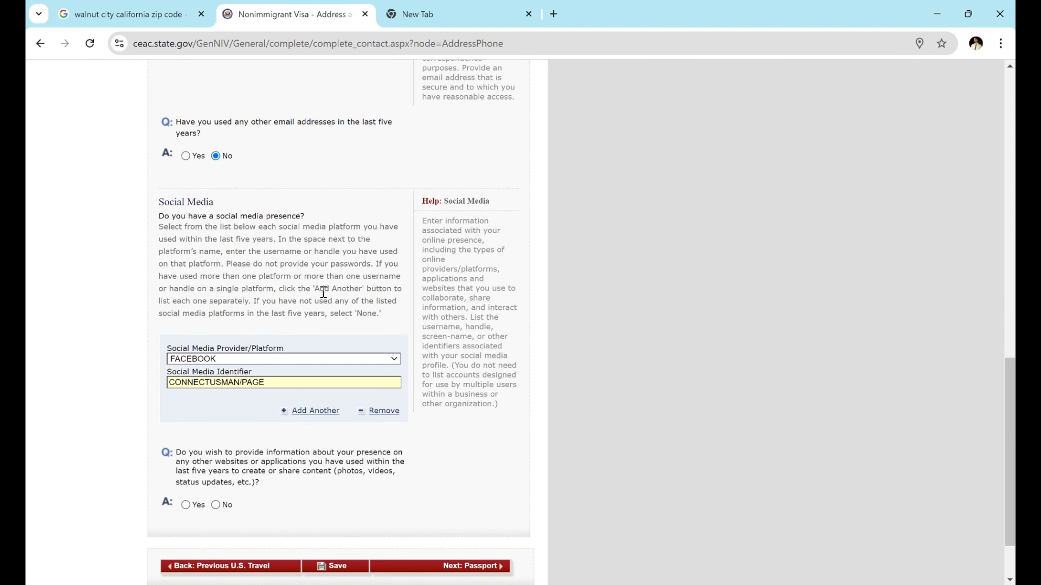
{"action": "scroll", "coordinate": [323, 292], "scroll_direction": "down", "scroll_amount": 2}
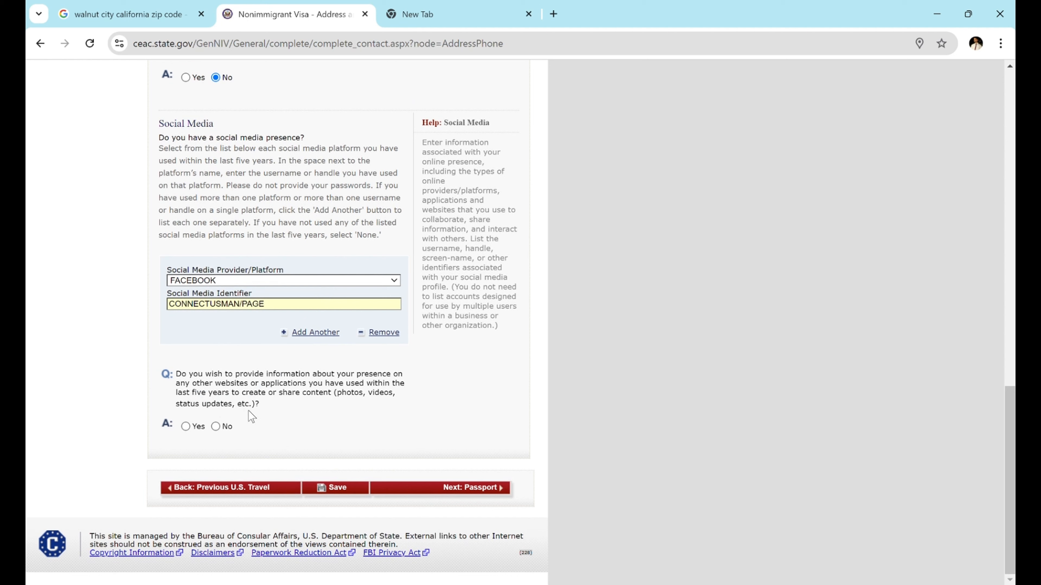
{"action": "left_click", "coordinate": [214, 427]}
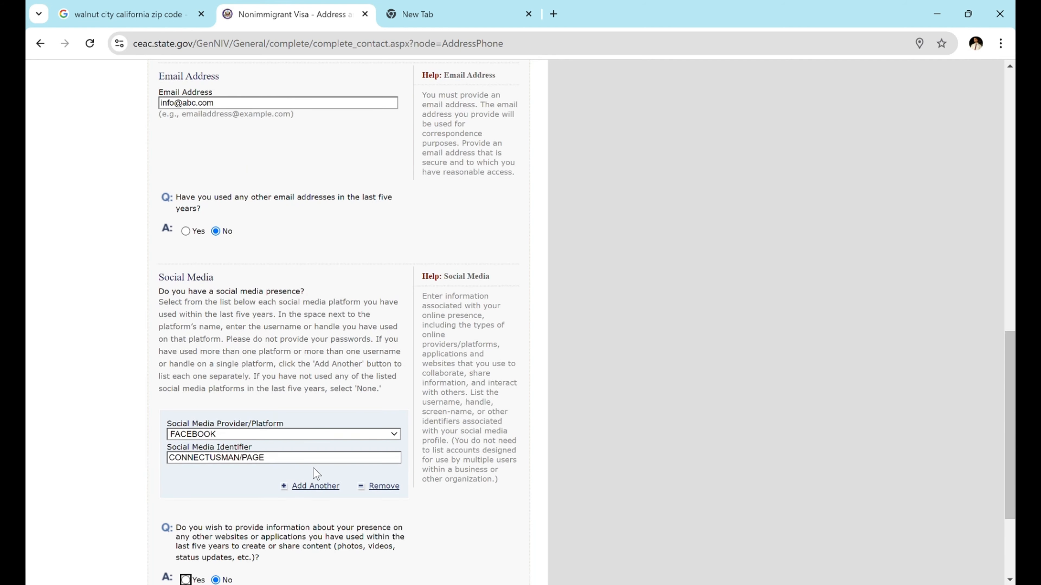
{"action": "scroll", "coordinate": [316, 468], "scroll_direction": "down", "scroll_amount": 3}
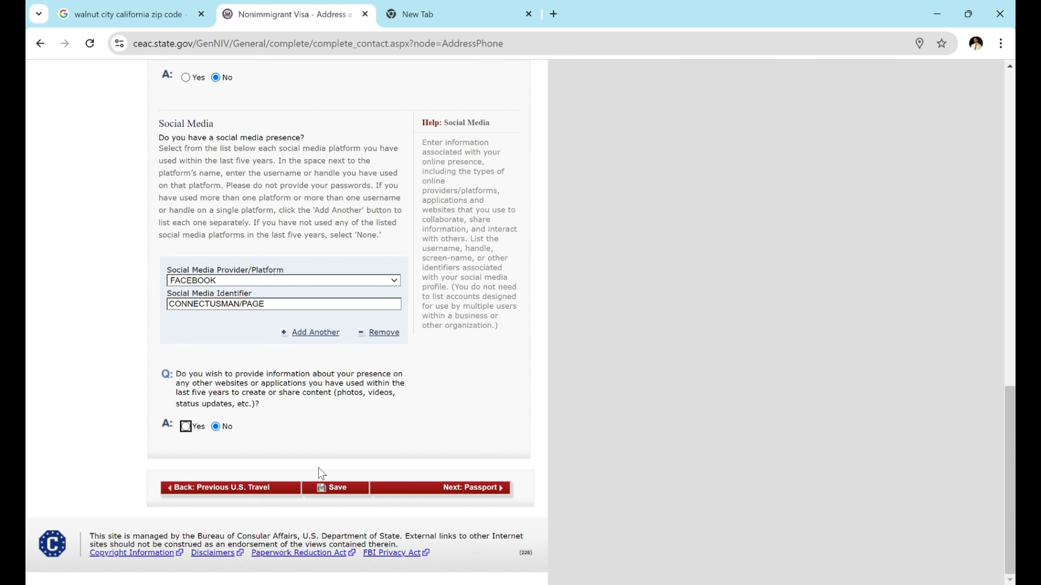
{"action": "left_click", "coordinate": [443, 489]}
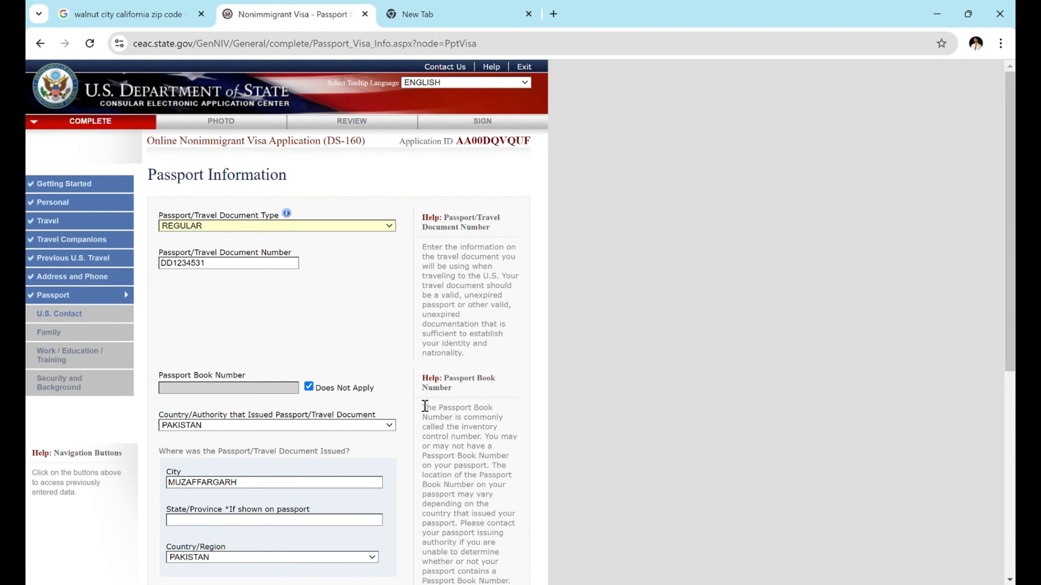
- Review the passport details, valid 2020–2030 with No lost passports, and continue
{"action": "scroll", "coordinate": [425, 407], "scroll_direction": "down", "scroll_amount": 1}
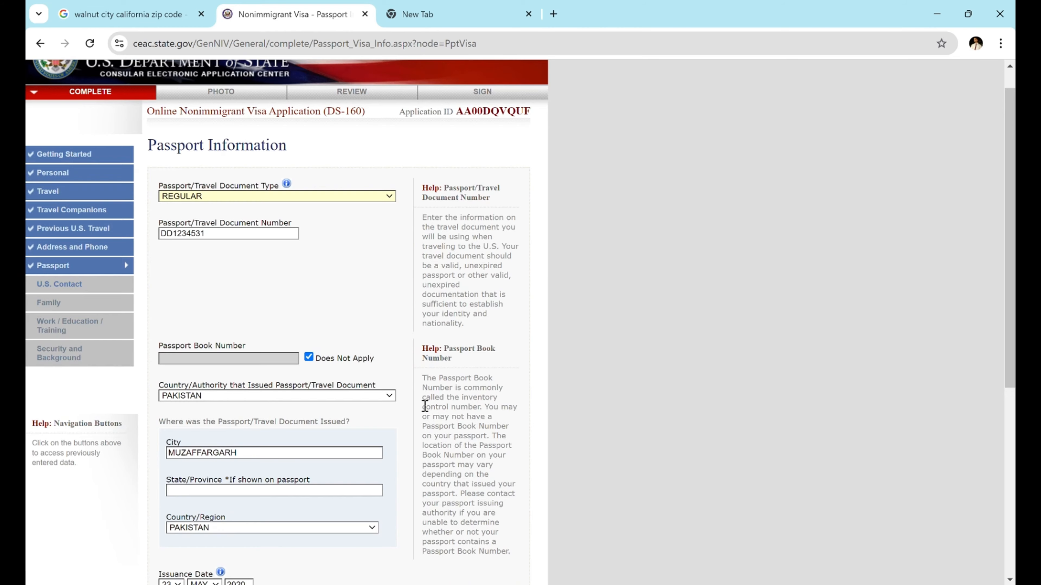
{"action": "scroll", "coordinate": [425, 406], "scroll_direction": "down", "scroll_amount": 9}
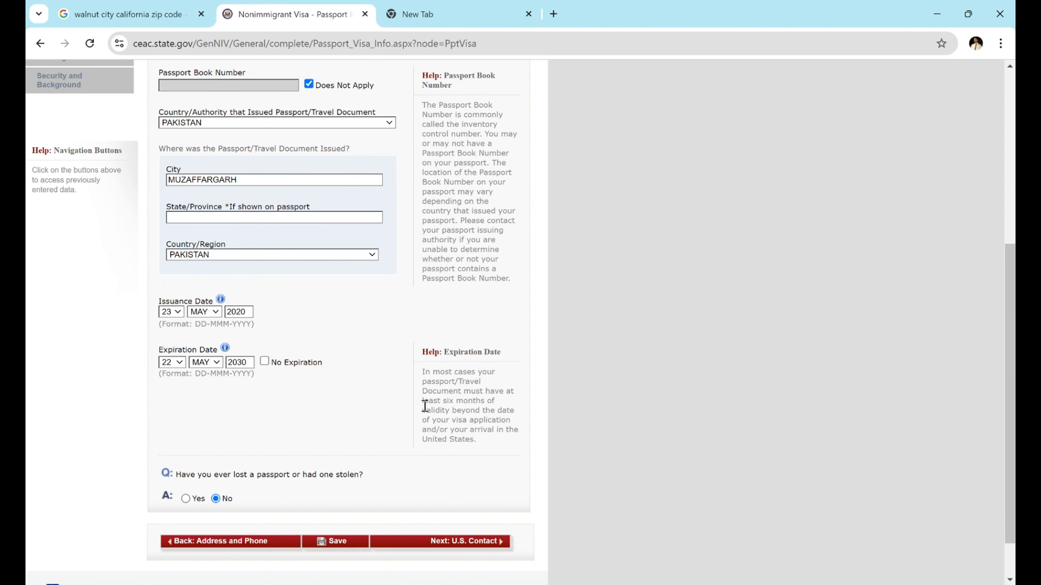
{"action": "scroll", "coordinate": [425, 406], "scroll_direction": "down", "scroll_amount": 1}
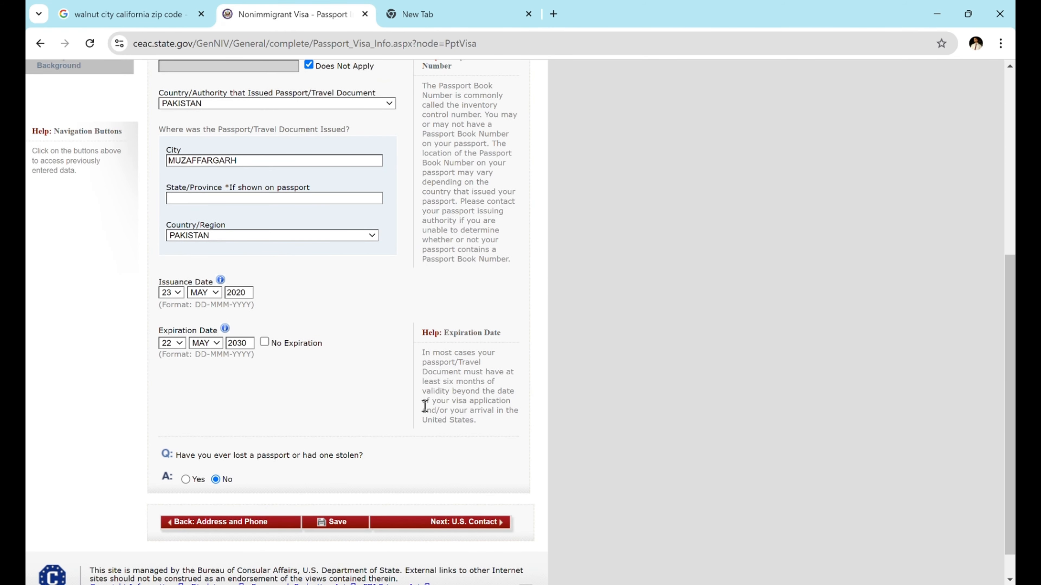
{"action": "scroll", "coordinate": [425, 406], "scroll_direction": "down", "scroll_amount": 1}
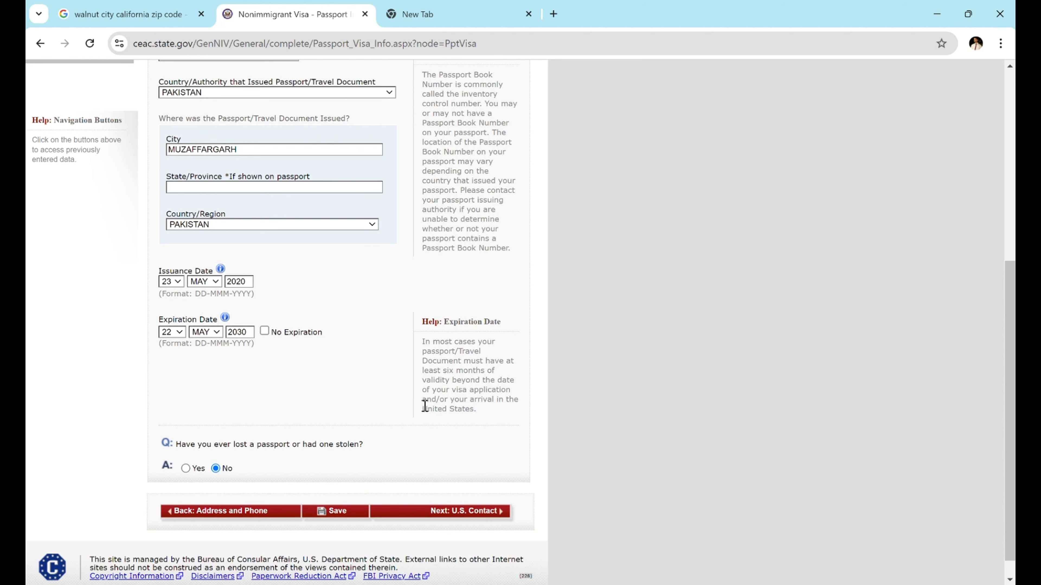
{"action": "scroll", "coordinate": [425, 406], "scroll_direction": "down", "scroll_amount": 1}
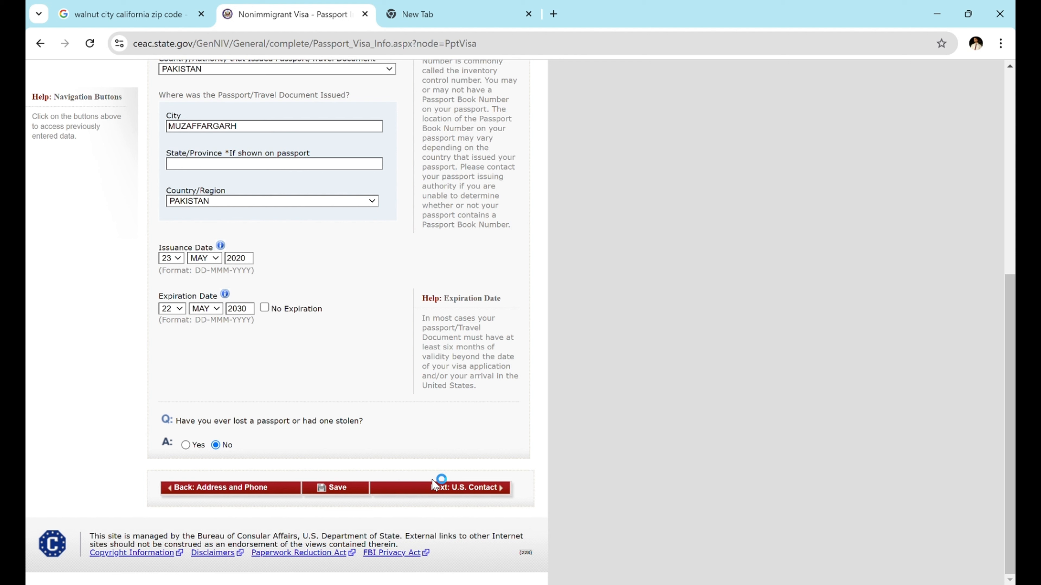
{"action": "left_click", "coordinate": [436, 487]}
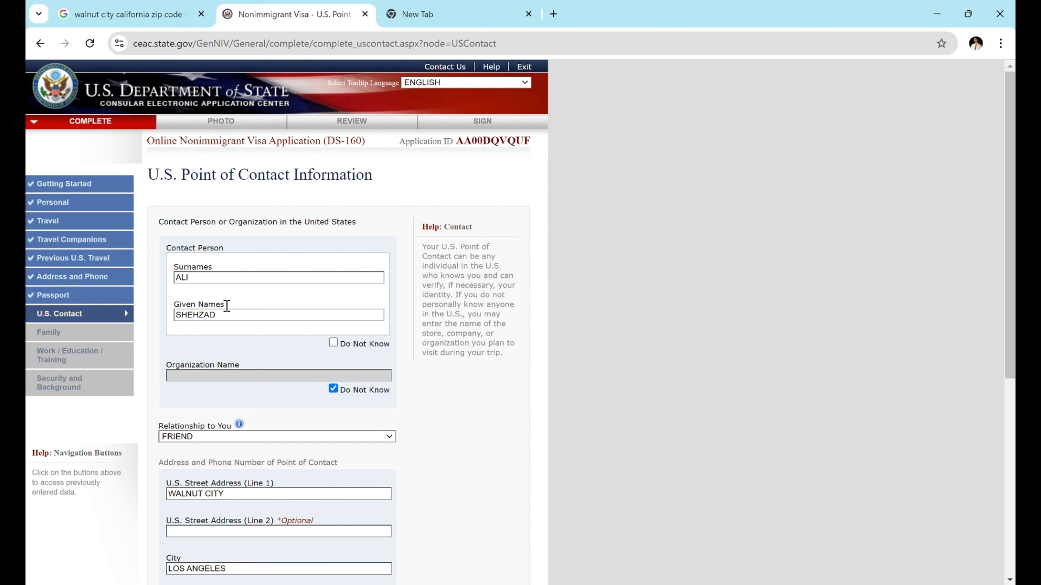
- Review the friend listed as U.S. contact with a Los Angeles, California address, then continue
{"action": "scroll", "coordinate": [237, 309], "scroll_direction": "down", "scroll_amount": 2}
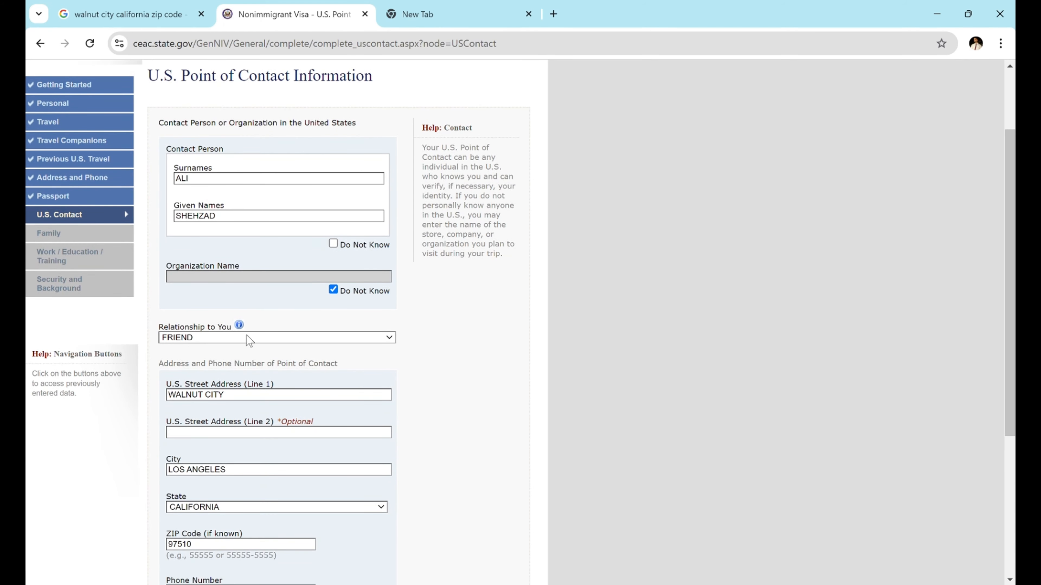
{"action": "scroll", "coordinate": [247, 339], "scroll_direction": "down", "scroll_amount": 3}
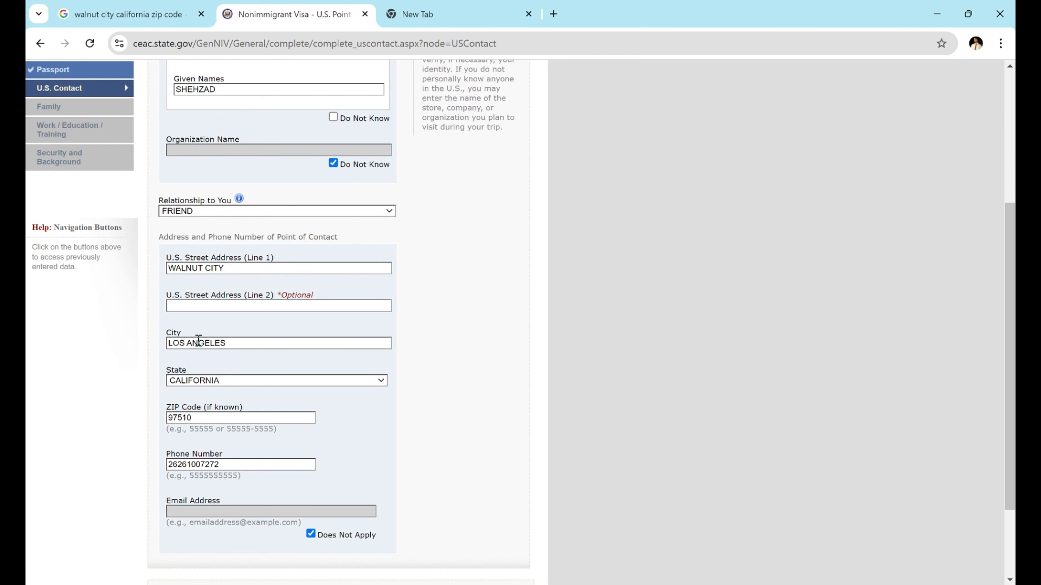
{"action": "scroll", "coordinate": [240, 415], "scroll_direction": "down", "scroll_amount": 3}
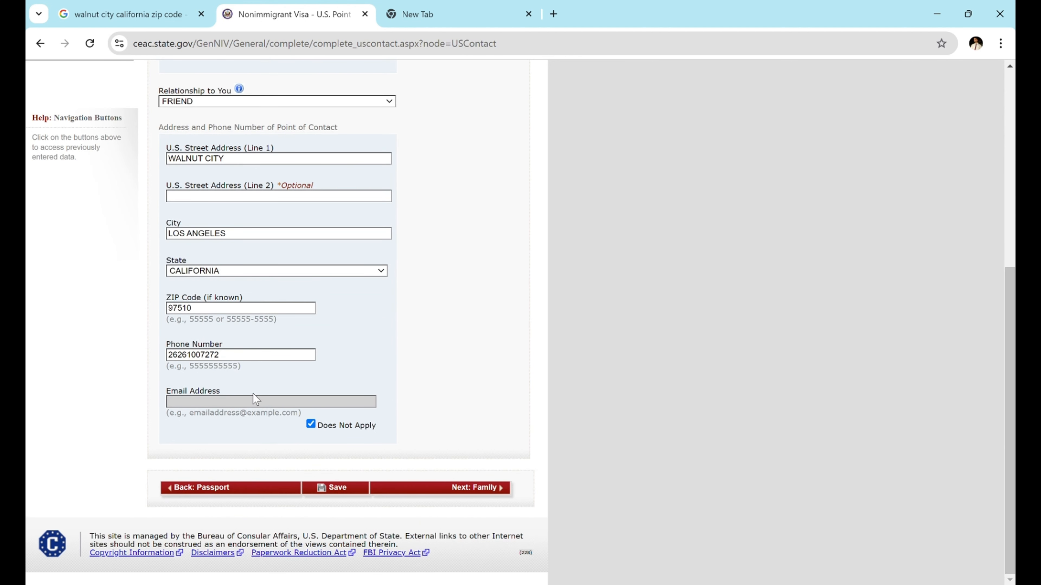
{"action": "left_click", "coordinate": [476, 488]}
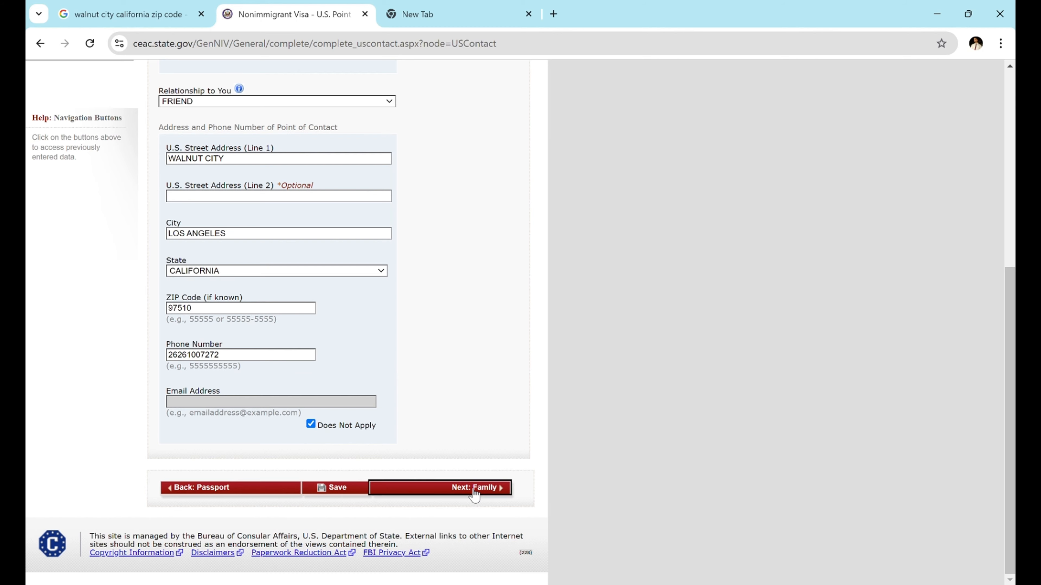
- Review the family relatives page, highlighting its heading and details
{"action": "left_click_drag", "start_coordinate": [164, 175], "coordinate": [333, 177]}
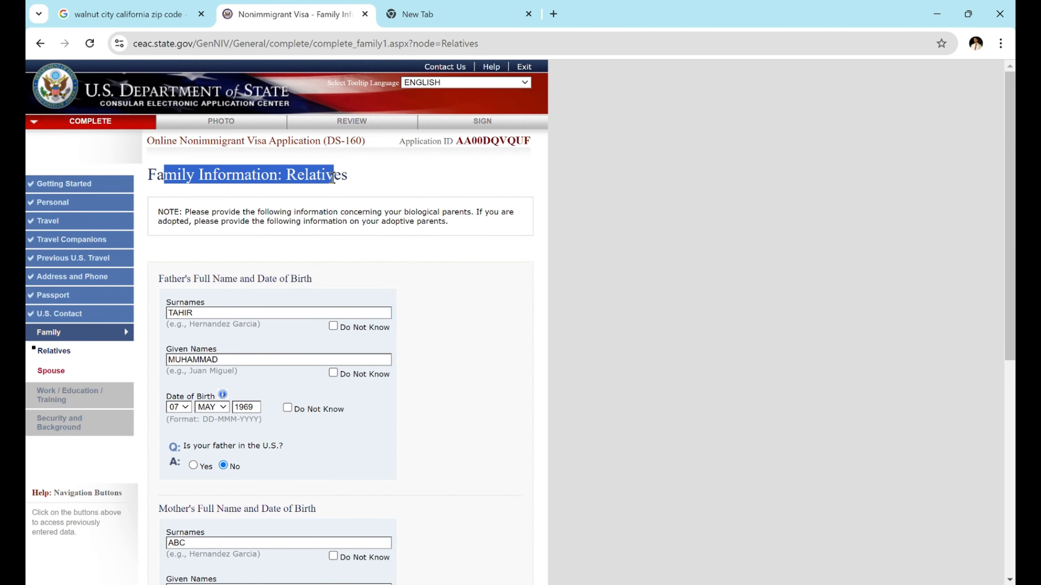
{"action": "scroll", "coordinate": [348, 265], "scroll_direction": "down", "scroll_amount": 2}
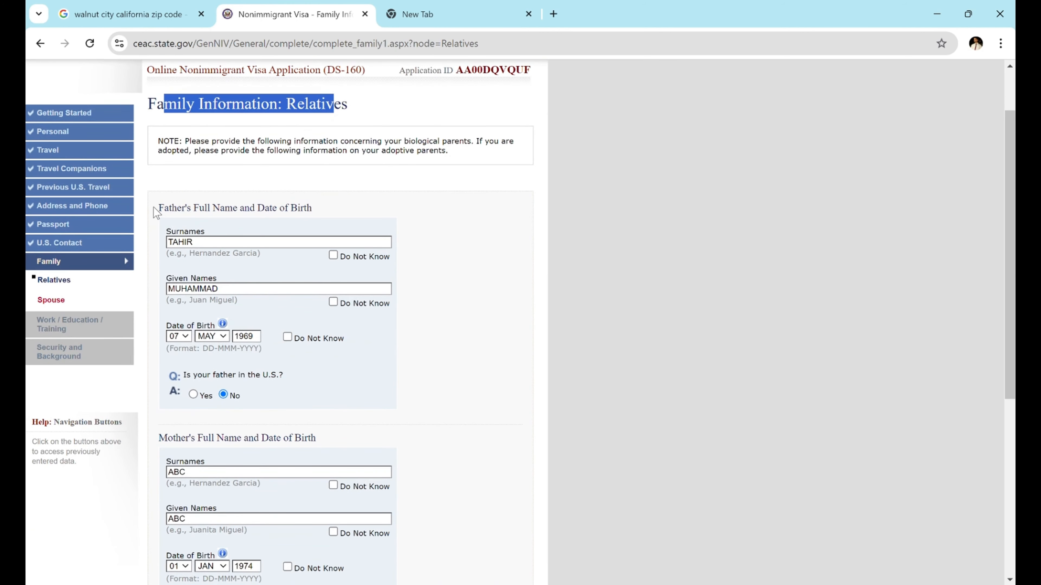
{"action": "left_click", "coordinate": [161, 214]}
{"action": "left_click_drag", "start_coordinate": [161, 213], "coordinate": [313, 208]}
{"action": "scroll", "coordinate": [290, 211], "scroll_direction": "down", "scroll_amount": 5}
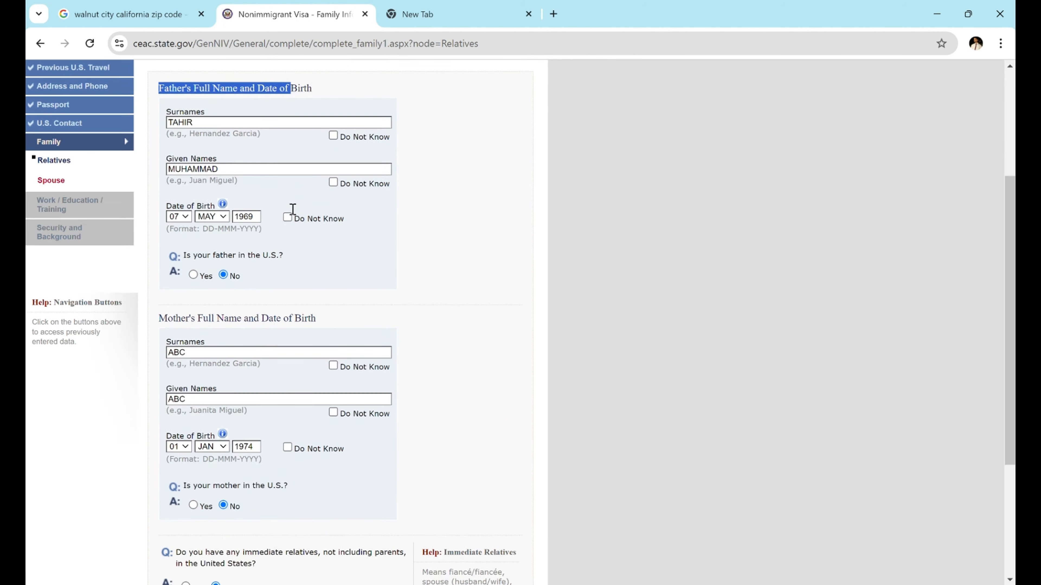
{"action": "left_click_drag", "start_coordinate": [158, 245], "coordinate": [282, 244]}
{"action": "scroll", "coordinate": [286, 245], "scroll_direction": "down", "scroll_amount": 1}
{"action": "scroll", "coordinate": [285, 244], "scroll_direction": "down", "scroll_amount": 3}
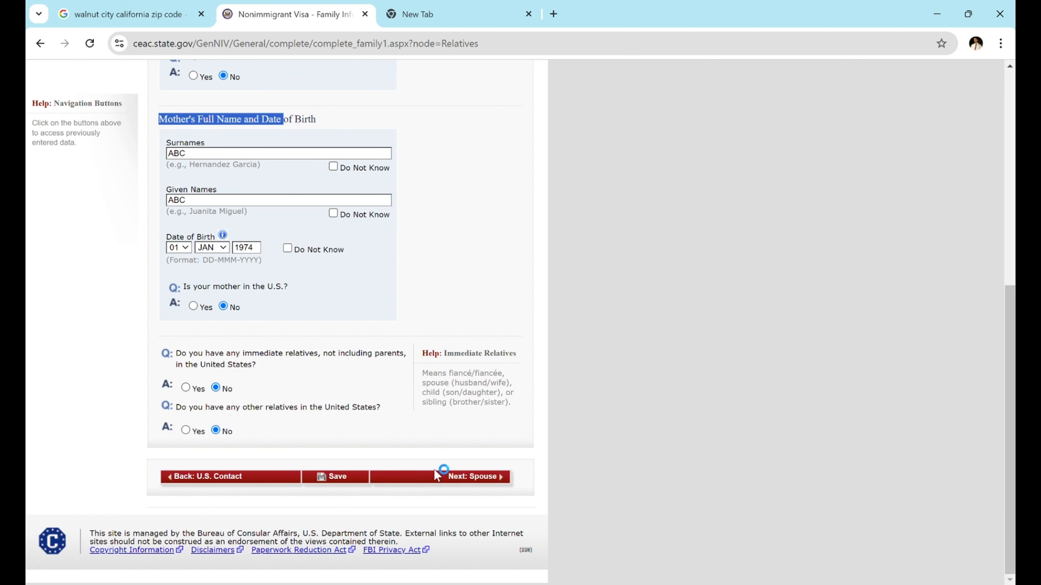
- Set the spouse's address to SAME AS HOME ADDRESS
{"action": "left_click", "coordinate": [437, 478]}
{"action": "left_click_drag", "start_coordinate": [156, 174], "coordinate": [337, 184]}
{"action": "scroll", "coordinate": [328, 218], "scroll_direction": "down", "scroll_amount": 2}
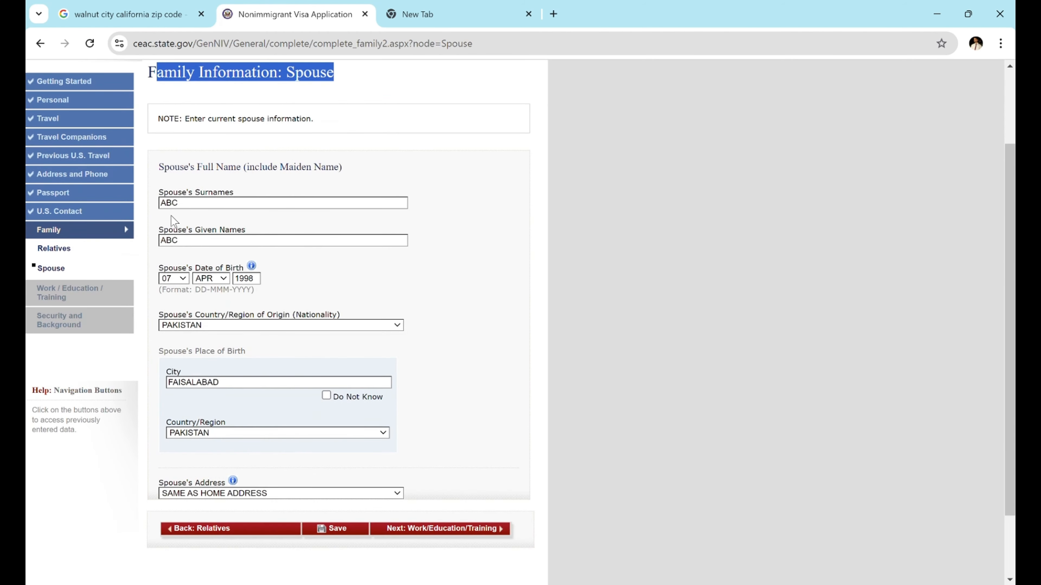
{"action": "scroll", "coordinate": [207, 324], "scroll_direction": "down", "scroll_amount": 1}
{"action": "scroll", "coordinate": [206, 323], "scroll_direction": "down", "scroll_amount": 1}
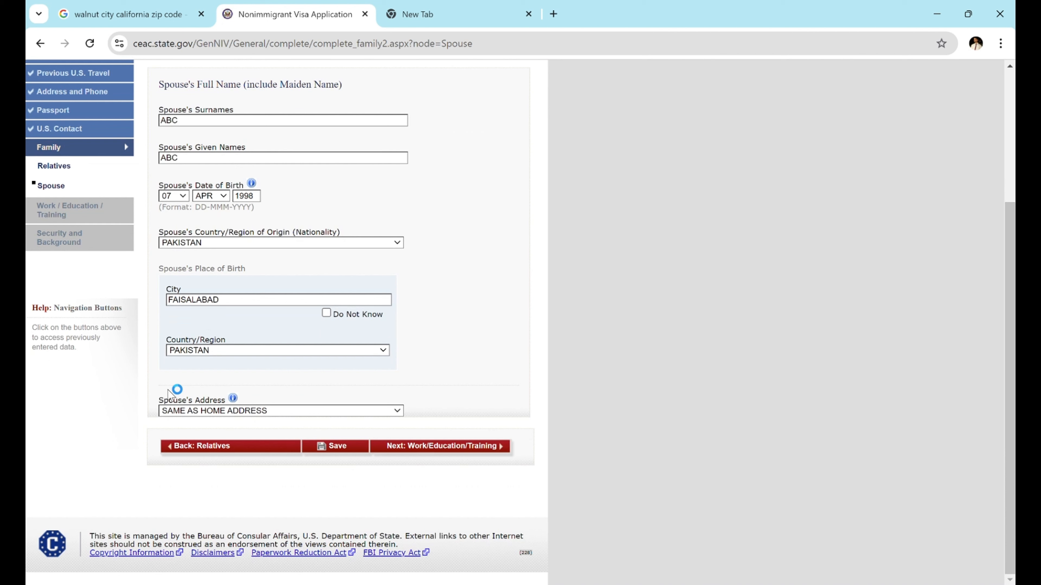
{"action": "left_click", "coordinate": [201, 411]}
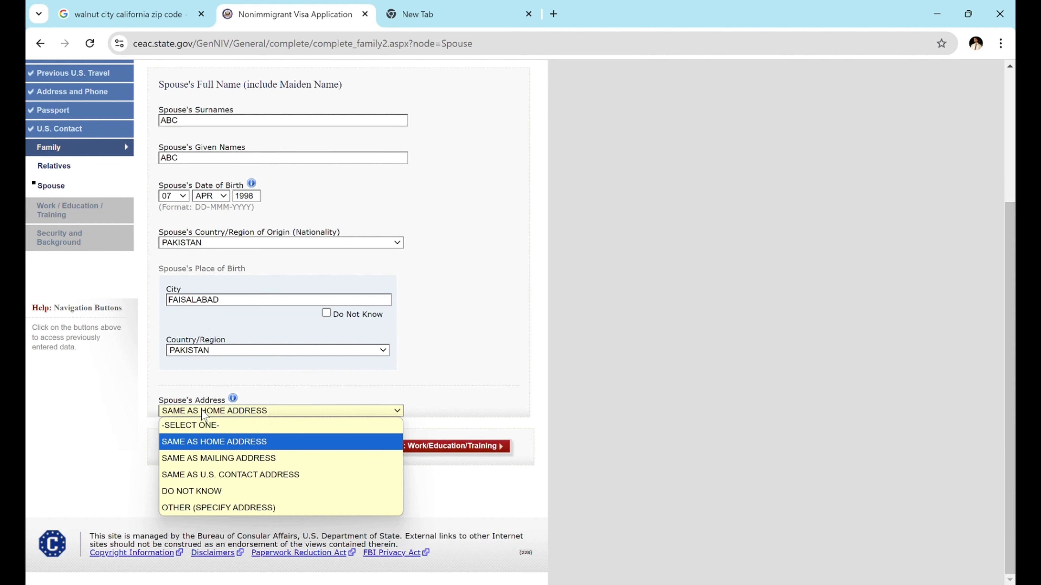
{"action": "left_click", "coordinate": [200, 442]}
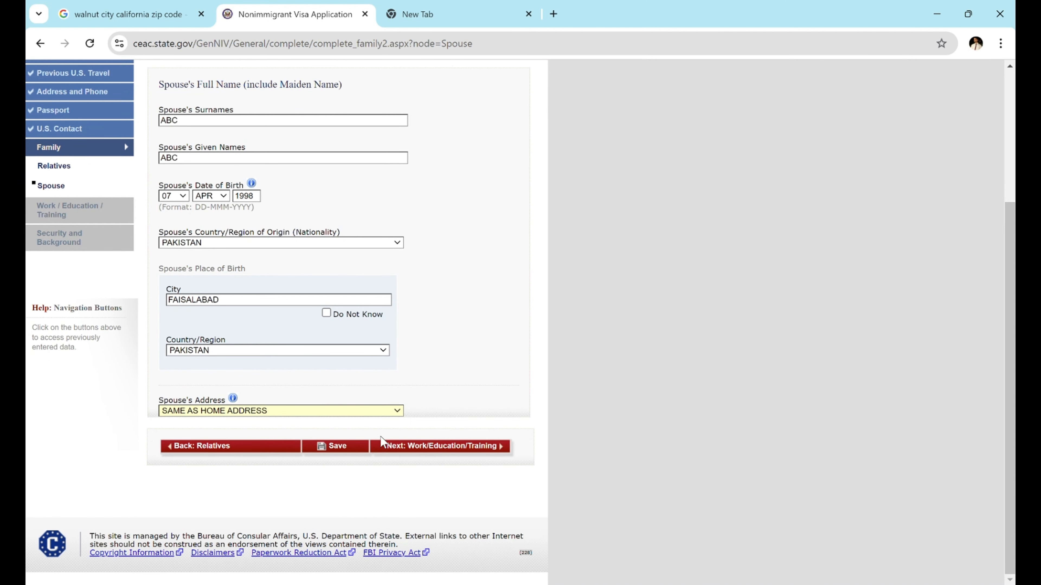
- Save the spouse information and continue to Present Work/Education/Training
{"action": "left_click", "coordinate": [349, 451]}
{"action": "left_click", "coordinate": [248, 298]}
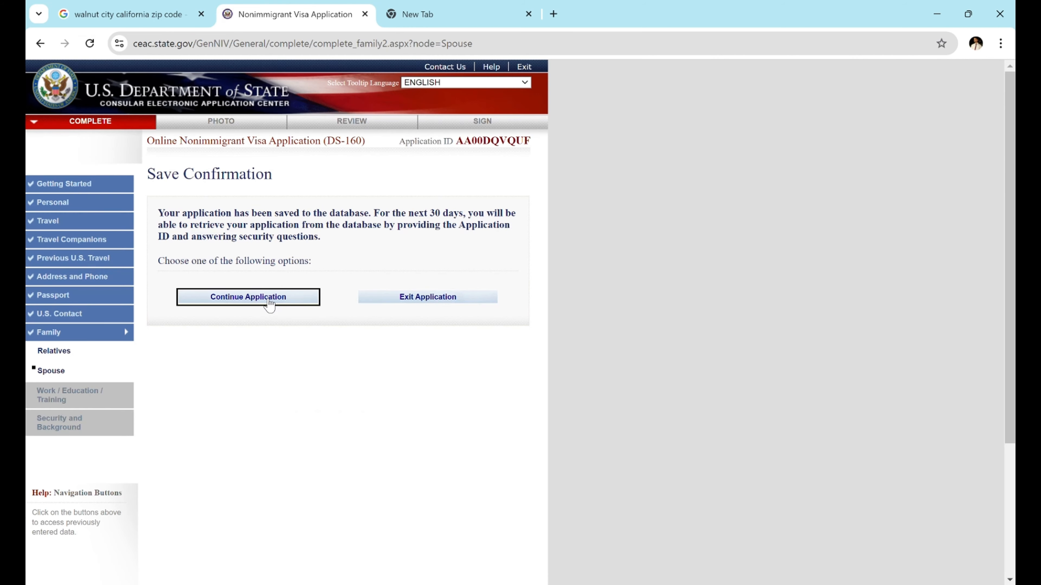
{"action": "scroll", "coordinate": [348, 361], "scroll_direction": "down", "scroll_amount": 2}
{"action": "scroll", "coordinate": [371, 375], "scroll_direction": "down", "scroll_amount": 3}
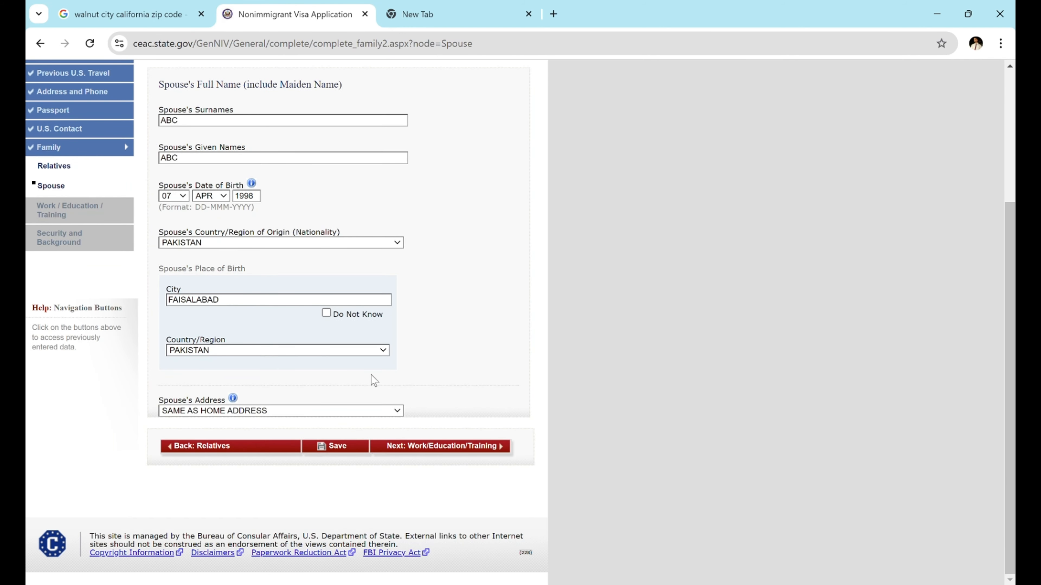
{"action": "left_click", "coordinate": [429, 447]}
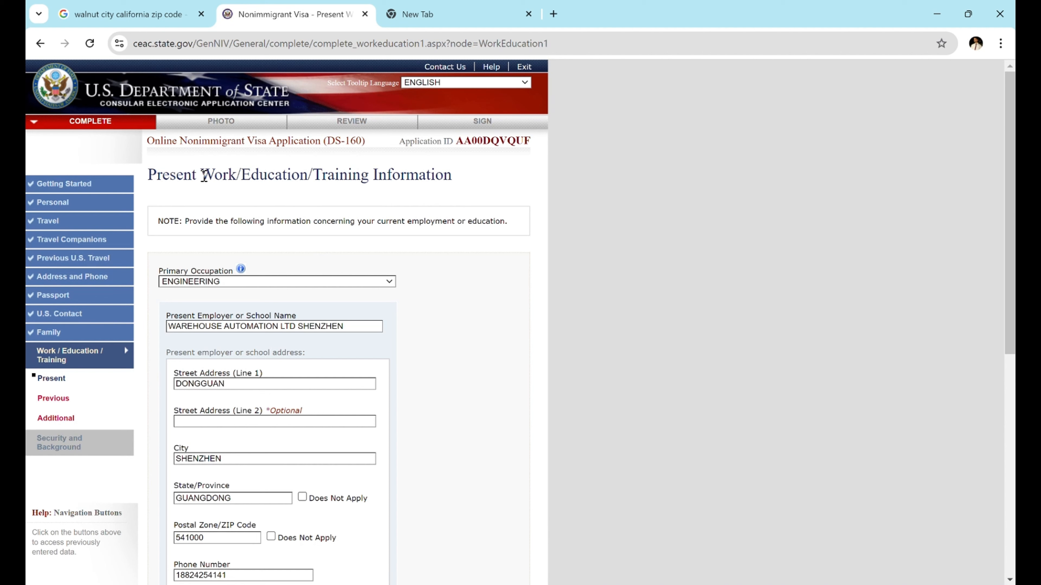
- Review the present work and education details
{"action": "left_click_drag", "start_coordinate": [200, 175], "coordinate": [411, 183]}
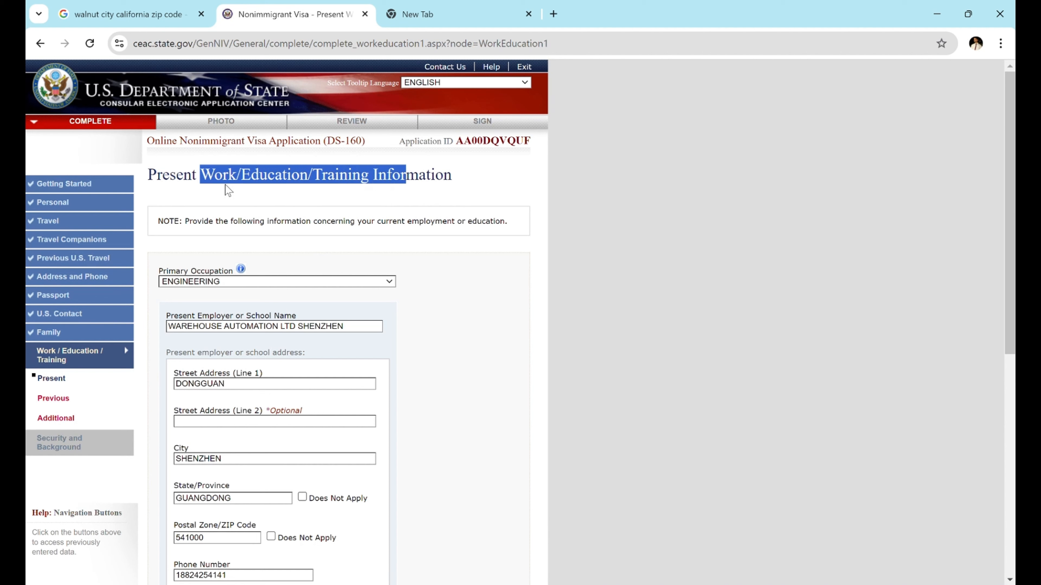
{"action": "left_click", "coordinate": [262, 262]}
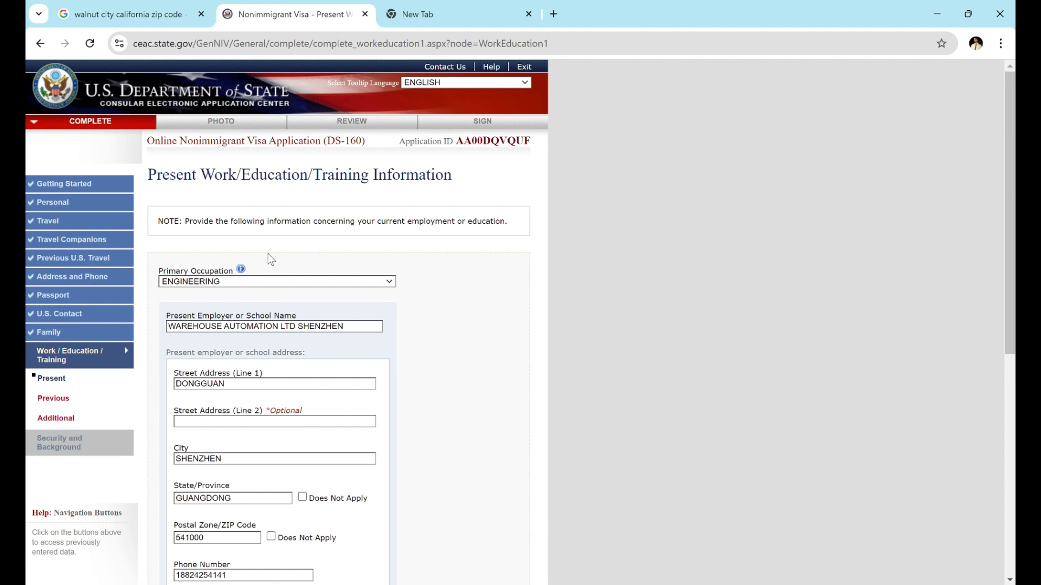
{"action": "scroll", "coordinate": [239, 295], "scroll_direction": "down", "scroll_amount": 1}
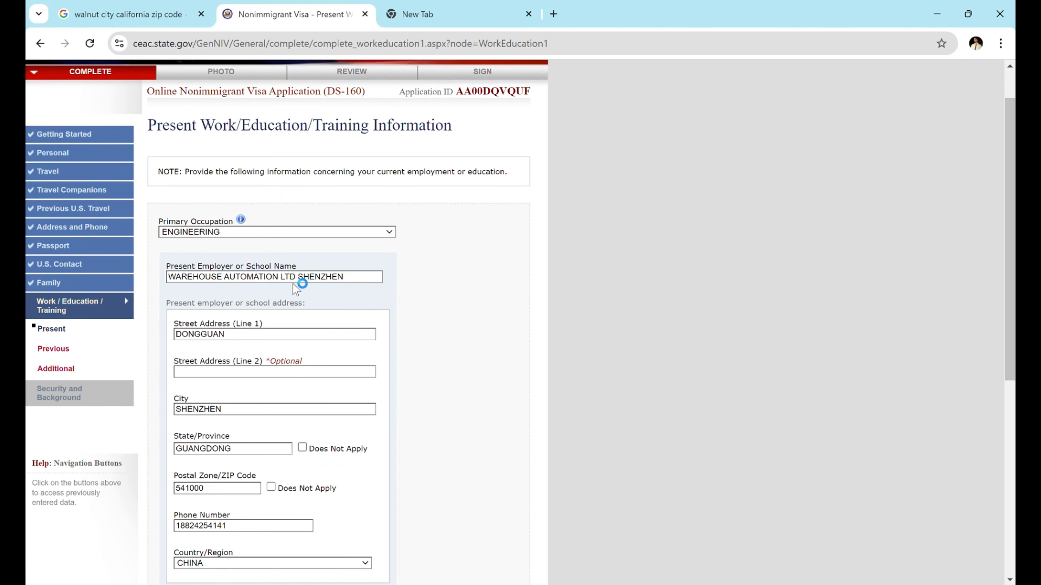
{"action": "scroll", "coordinate": [246, 283], "scroll_direction": "down", "scroll_amount": 5}
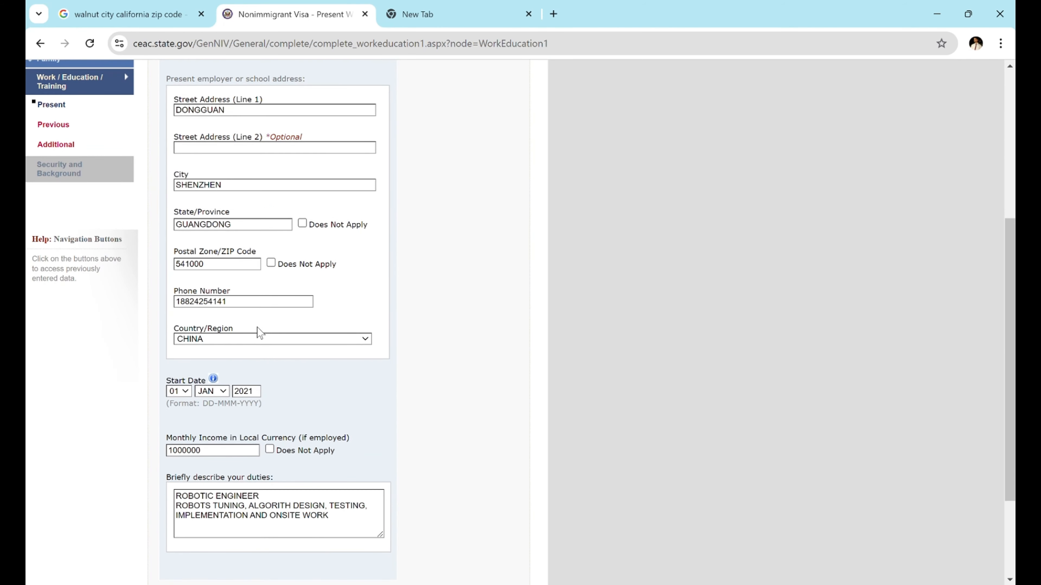
{"action": "scroll", "coordinate": [257, 327], "scroll_direction": "down", "scroll_amount": 2}
{"action": "scroll", "coordinate": [242, 371], "scroll_direction": "down", "scroll_amount": 1}
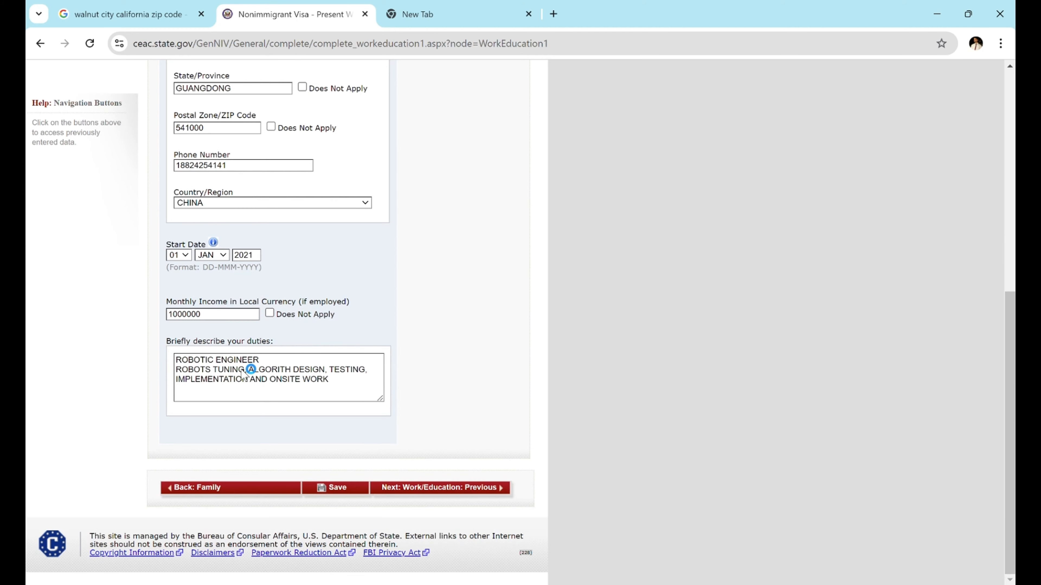
- Check previous work/education: no prior employment, Master in Automation attended 2017–2020
{"action": "left_click", "coordinate": [423, 492]}
{"action": "left_click_drag", "start_coordinate": [178, 167], "coordinate": [387, 166]}
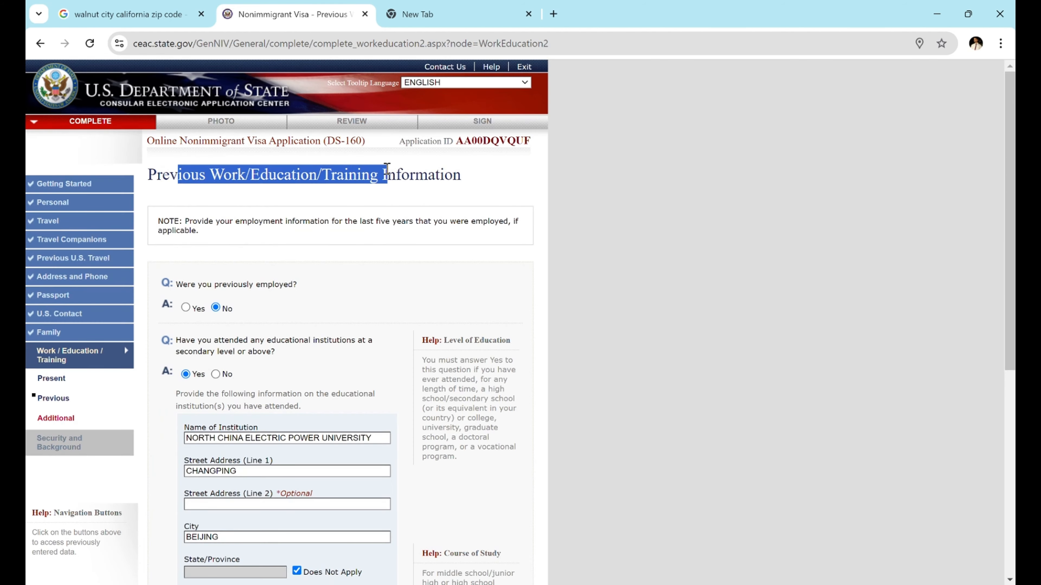
{"action": "scroll", "coordinate": [338, 264], "scroll_direction": "down", "scroll_amount": 2}
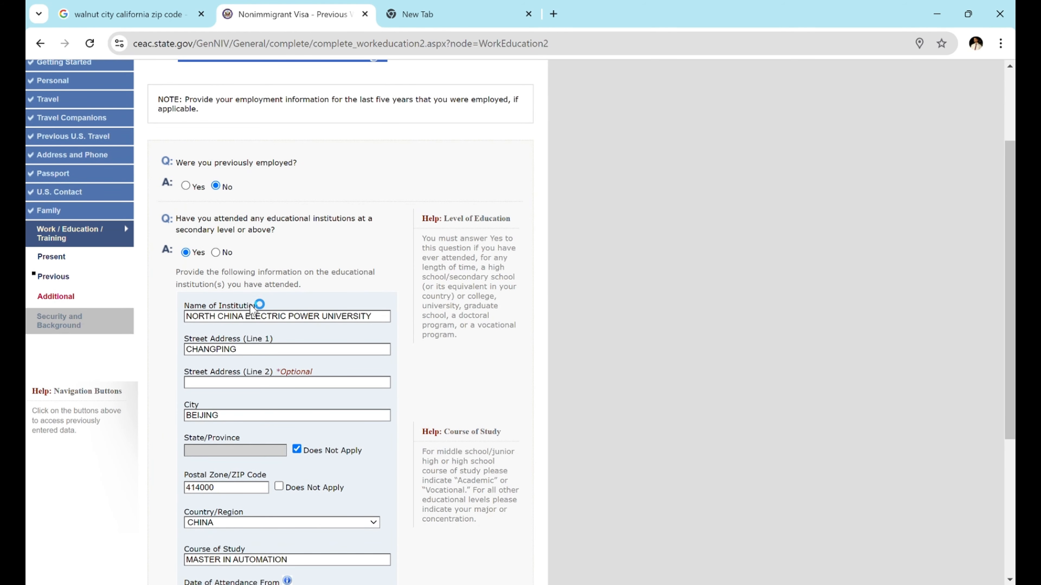
{"action": "scroll", "coordinate": [256, 305], "scroll_direction": "down", "scroll_amount": 3}
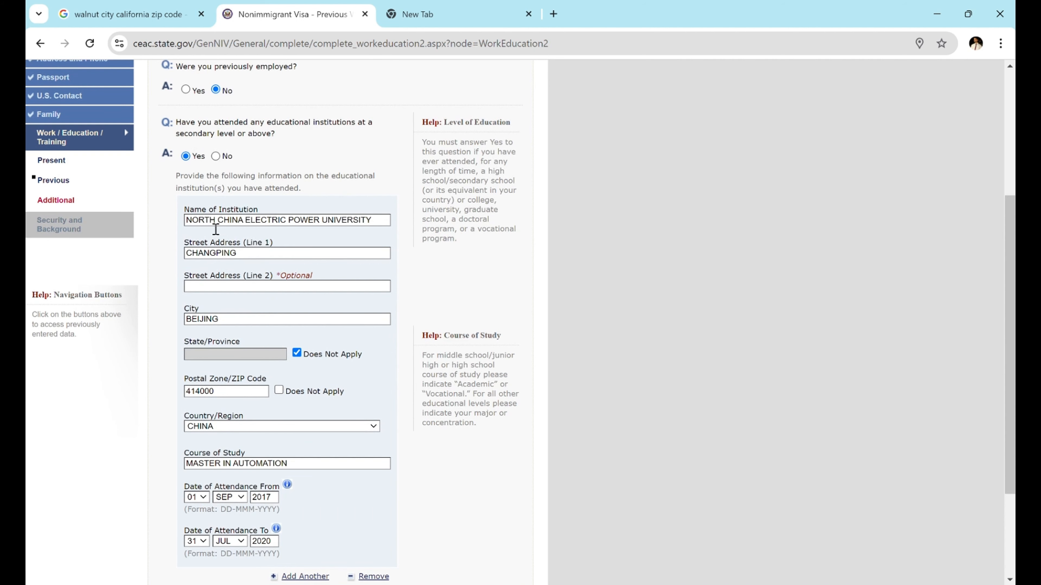
{"action": "scroll", "coordinate": [248, 369], "scroll_direction": "down", "scroll_amount": 3}
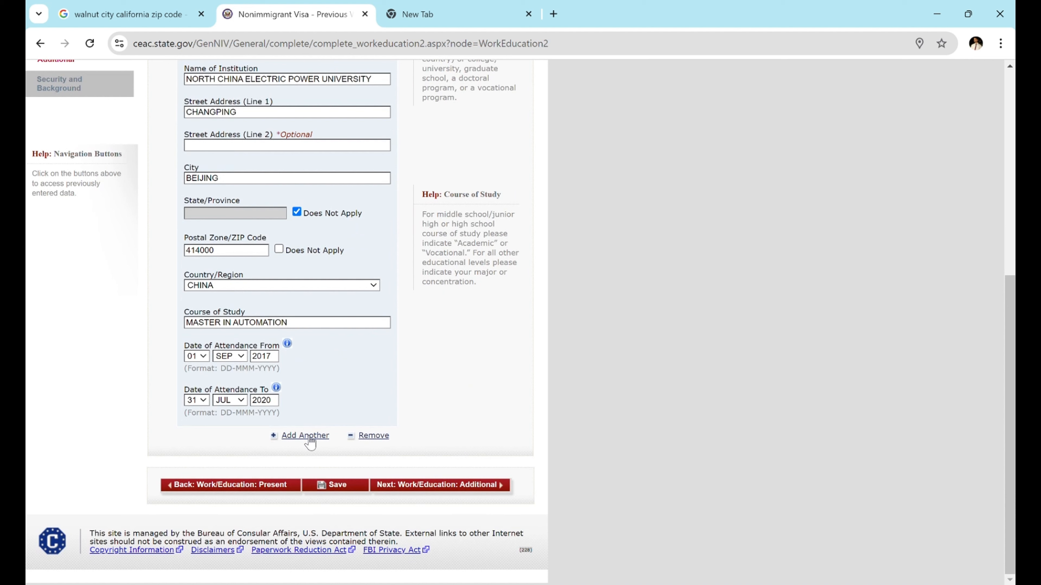
- Choose PAKISTAN, ISLAMABAD as the application location
{"action": "left_click", "coordinate": [342, 487]}
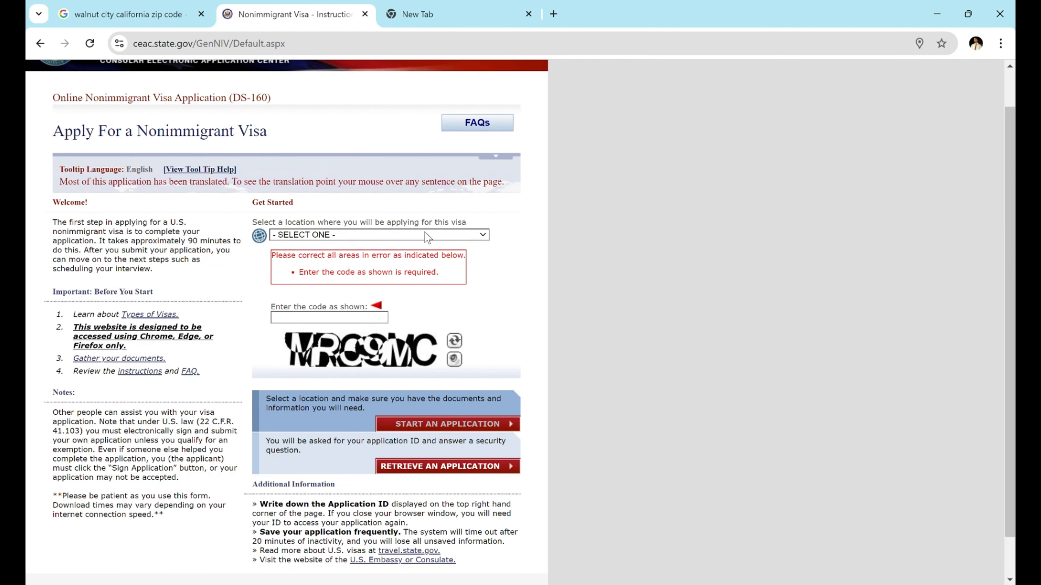
{"action": "left_click", "coordinate": [422, 236]}
{"action": "key", "text": "p"}
{"action": "key", "text": "Return"}
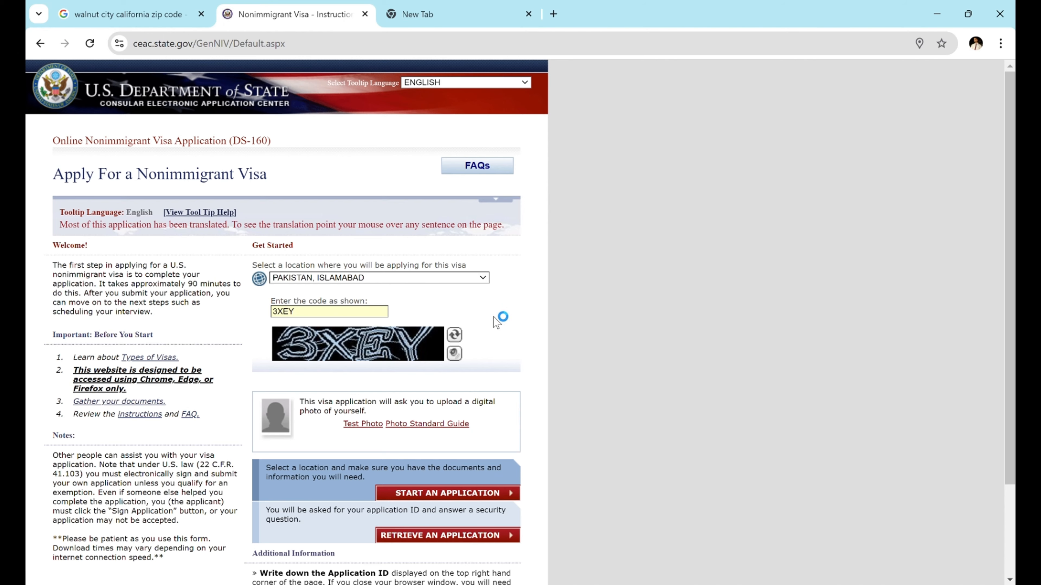
{"action": "scroll", "coordinate": [493, 319], "scroll_direction": "down", "scroll_amount": 2}
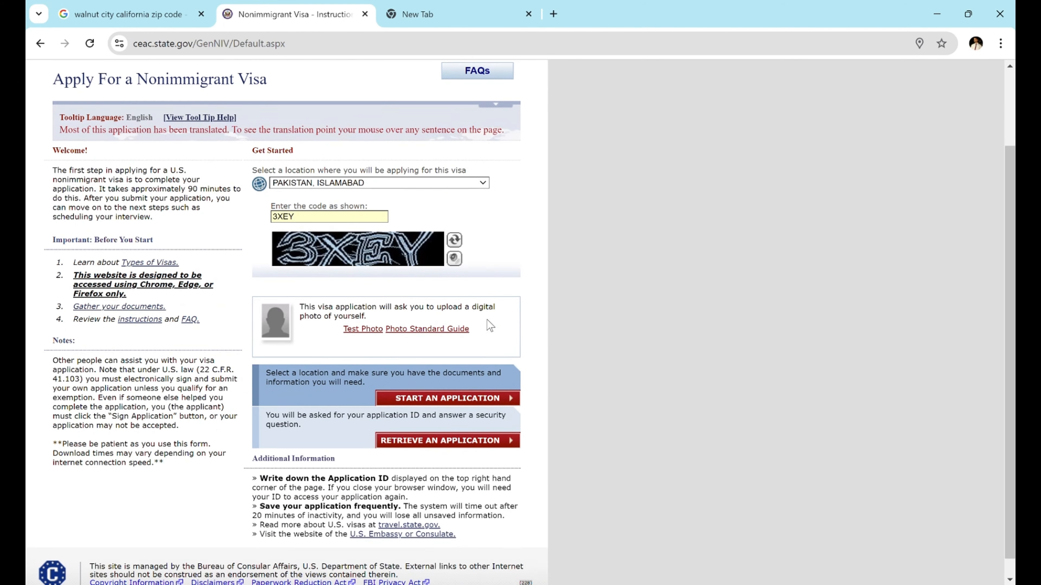
- Retrieve the saved application by pasting its Application ID from the other tab
{"action": "left_click", "coordinate": [449, 440]}
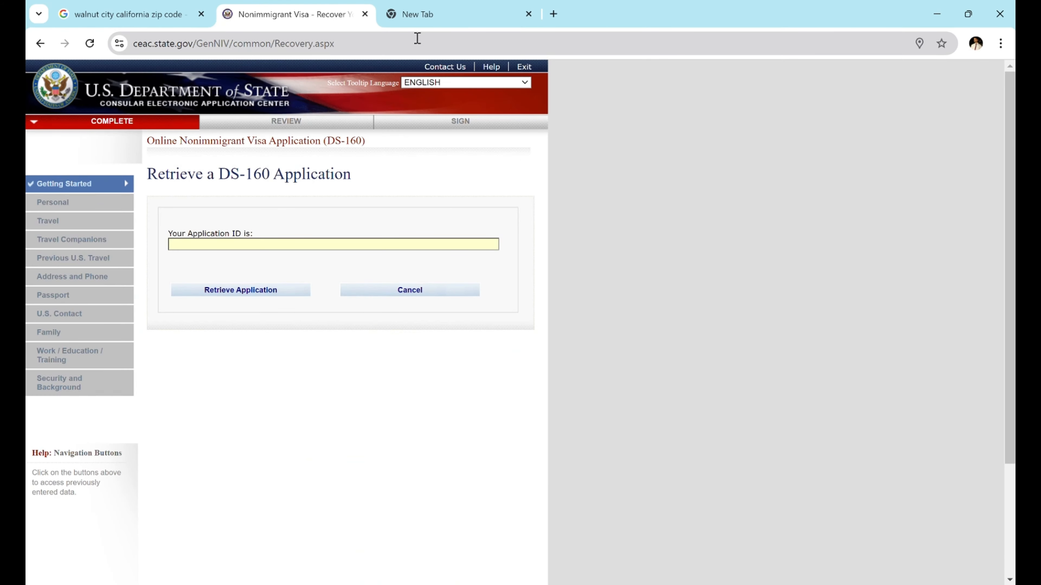
{"action": "left_click", "coordinate": [415, 18]}
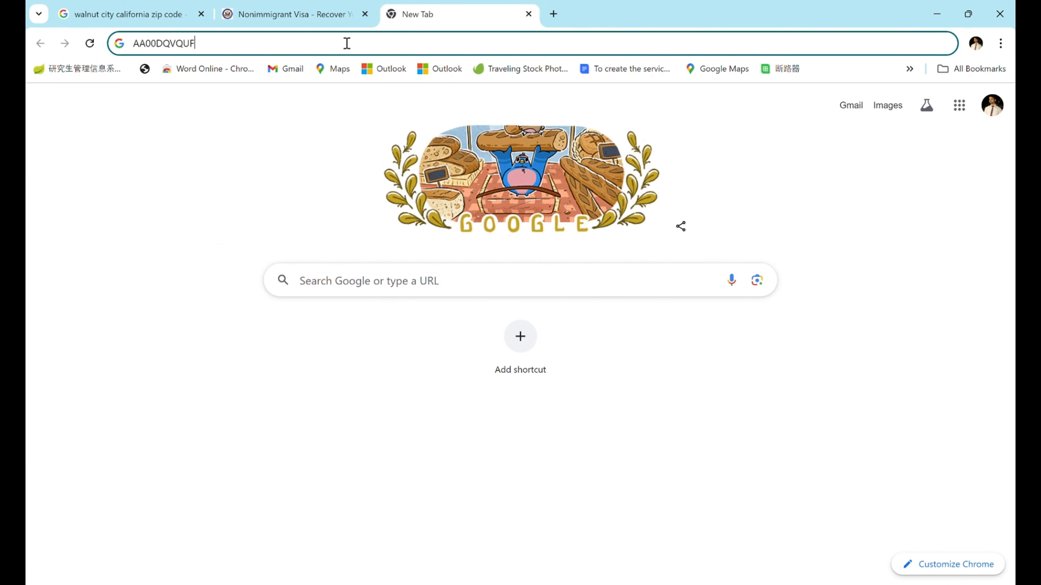
{"action": "double_click", "coordinate": [347, 44]}
{"action": "key", "text": "ctrl+c"}
{"action": "left_click", "coordinate": [316, 14]}
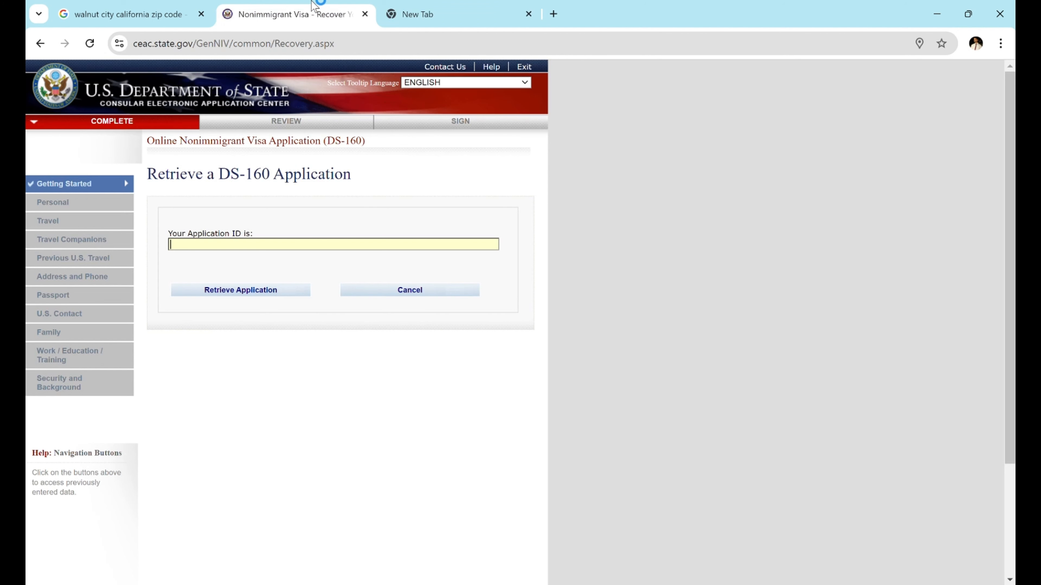
{"action": "key", "text": "ctrl+v"}
{"action": "left_click", "coordinate": [253, 292]}
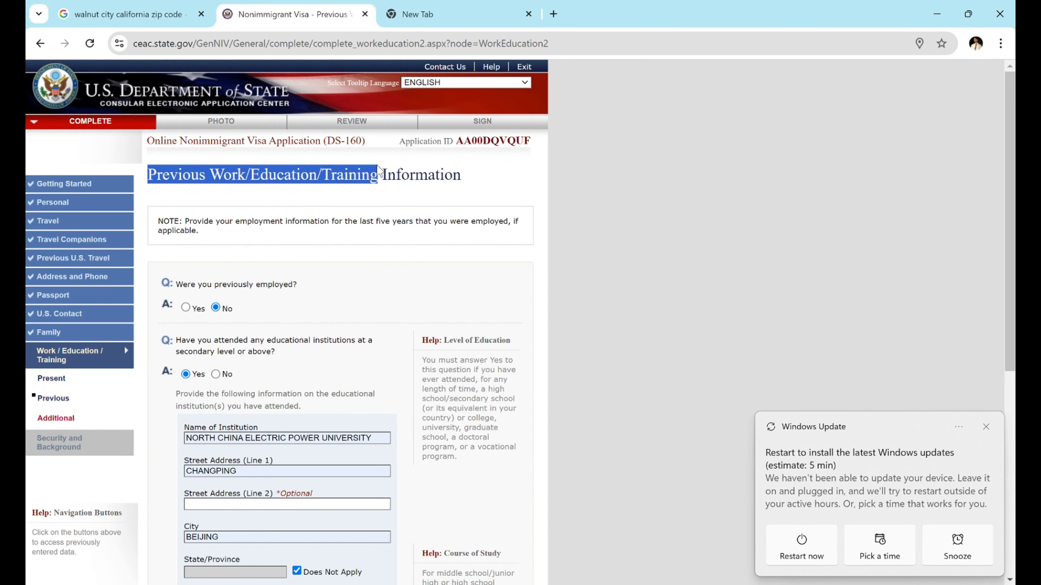
{"action": "scroll", "coordinate": [360, 221], "scroll_direction": "down", "scroll_amount": 6}
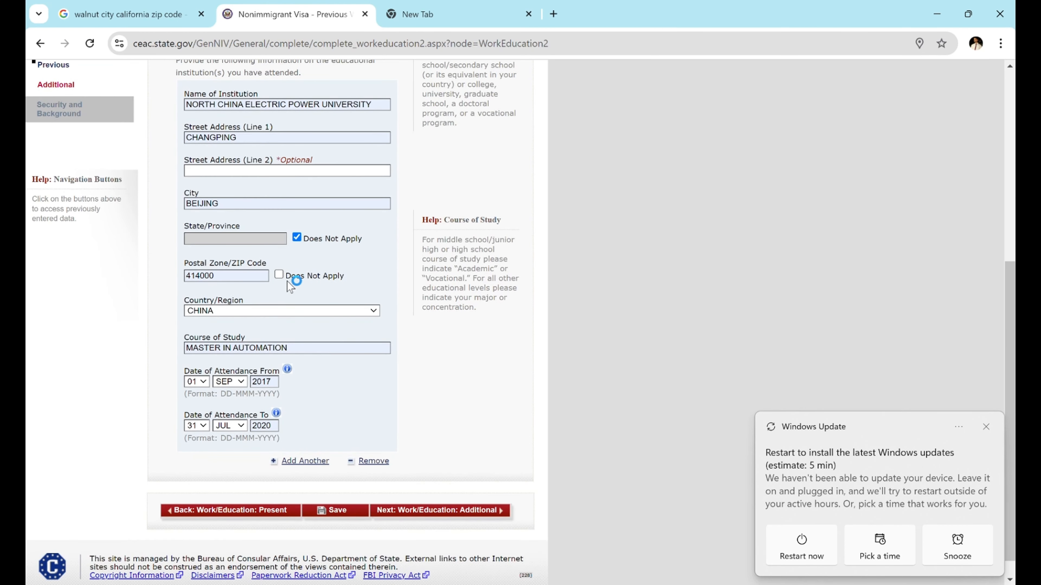
{"action": "scroll", "coordinate": [290, 407], "scroll_direction": "down", "scroll_amount": 1}
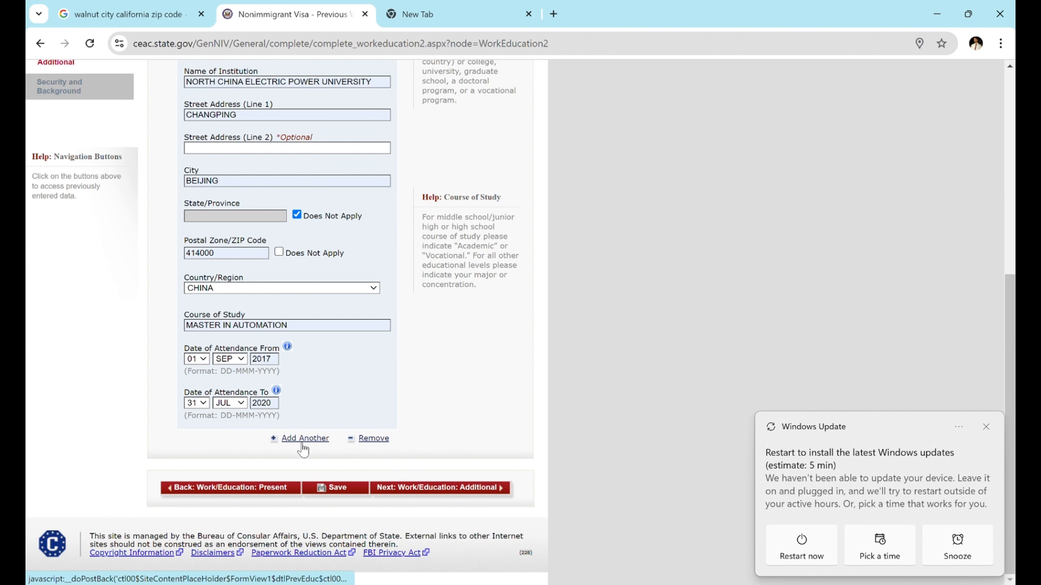
{"action": "left_click", "coordinate": [409, 490]}
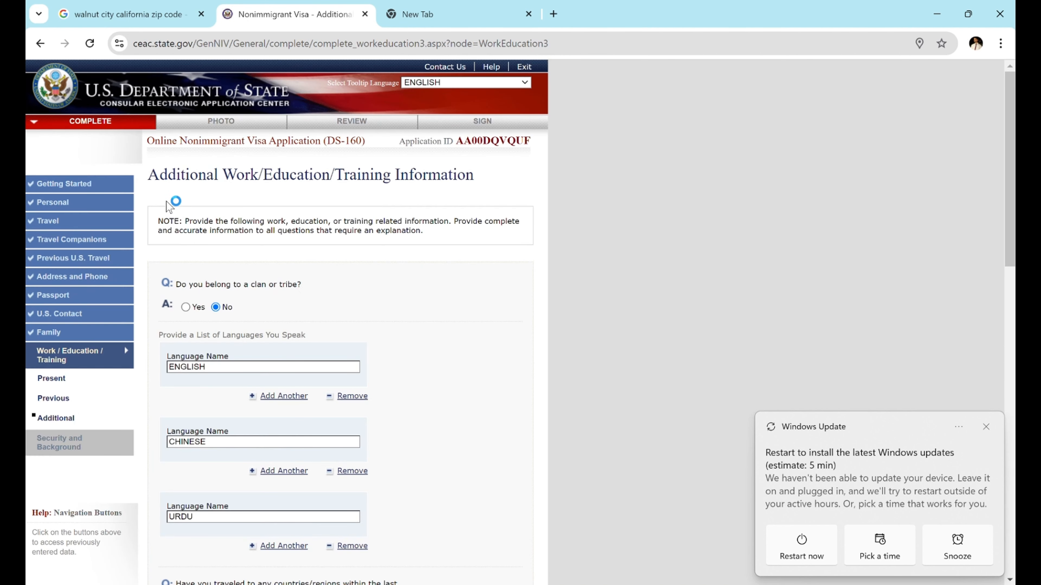
{"action": "left_click_drag", "start_coordinate": [148, 175], "coordinate": [393, 191]}
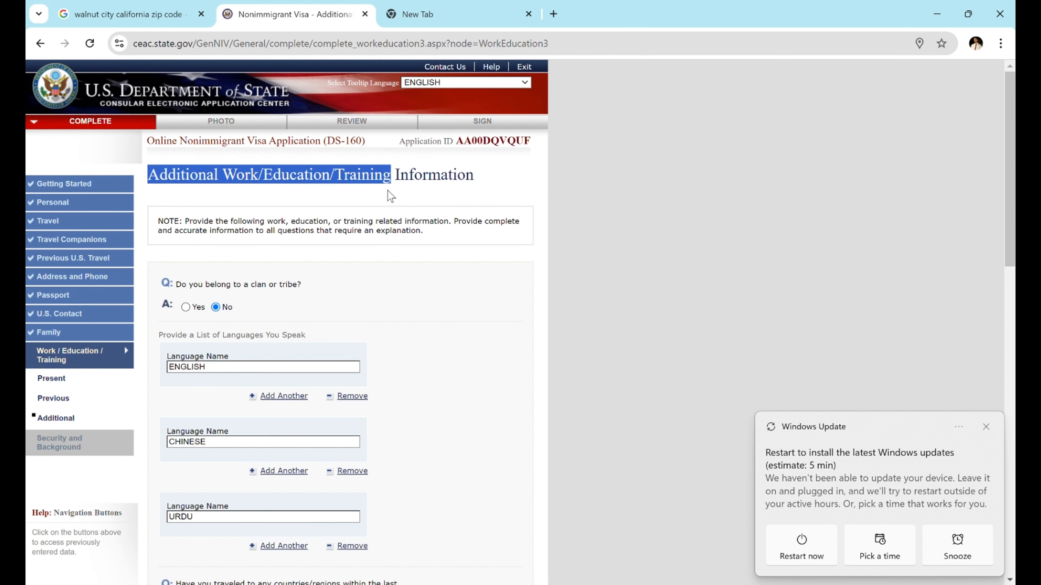
{"action": "scroll", "coordinate": [311, 294], "scroll_direction": "down", "scroll_amount": 1}
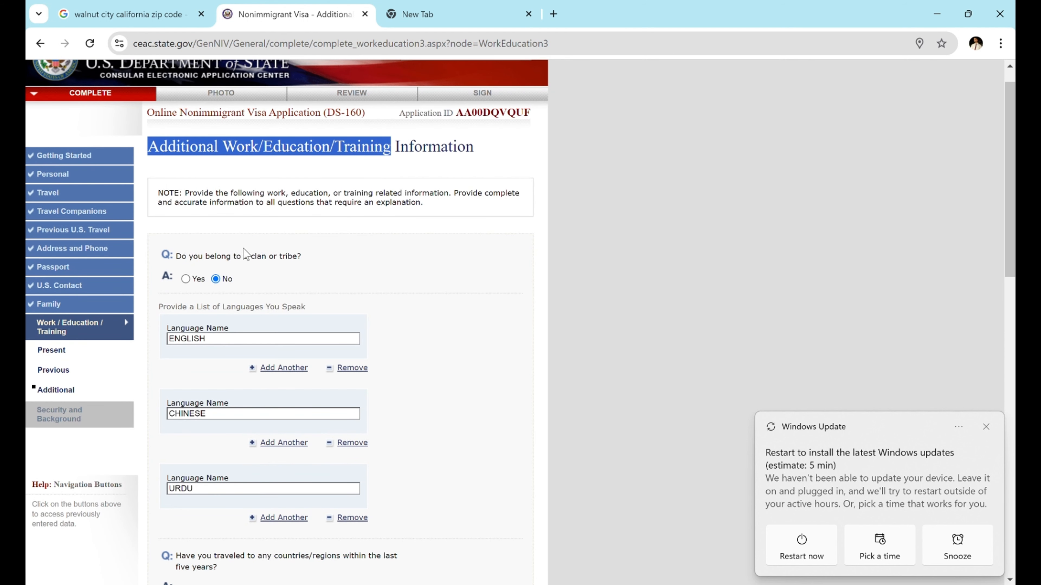
{"action": "scroll", "coordinate": [260, 361], "scroll_direction": "down", "scroll_amount": 1}
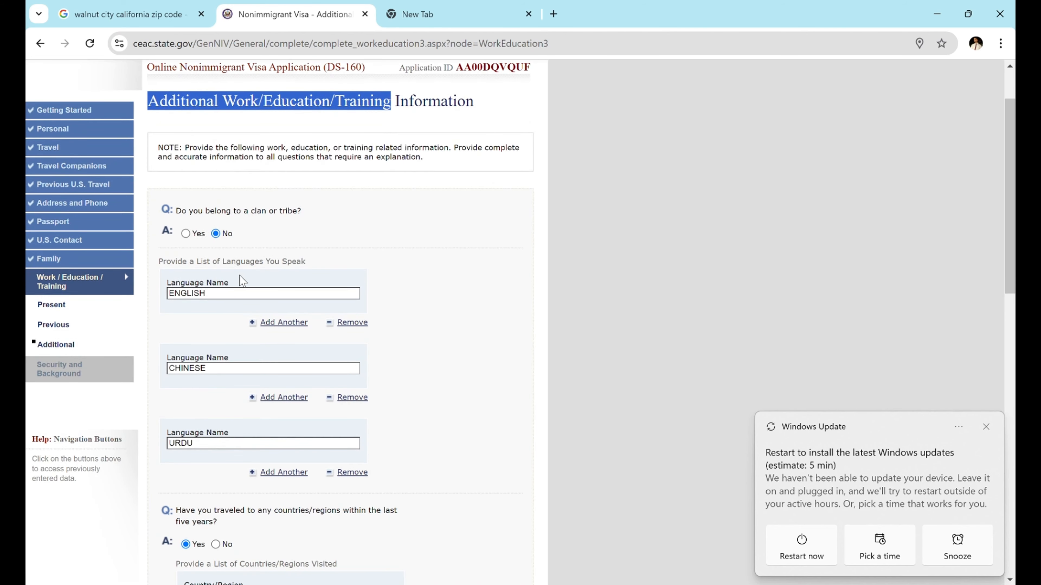
{"action": "left_click", "coordinate": [281, 394]}
{"action": "scroll", "coordinate": [218, 433], "scroll_direction": "down", "scroll_amount": 1}
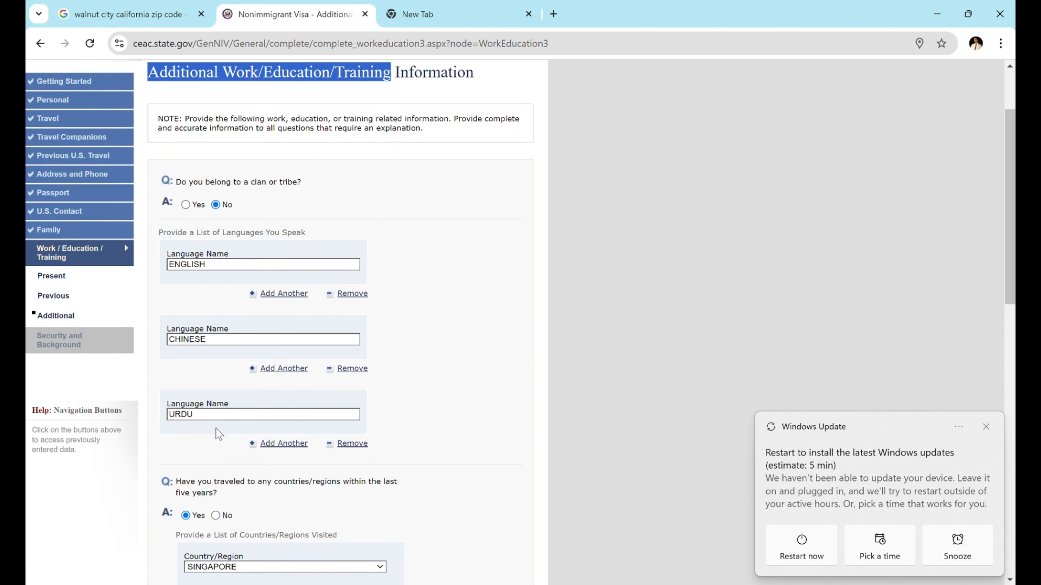
{"action": "scroll", "coordinate": [218, 434], "scroll_direction": "down", "scroll_amount": 1}
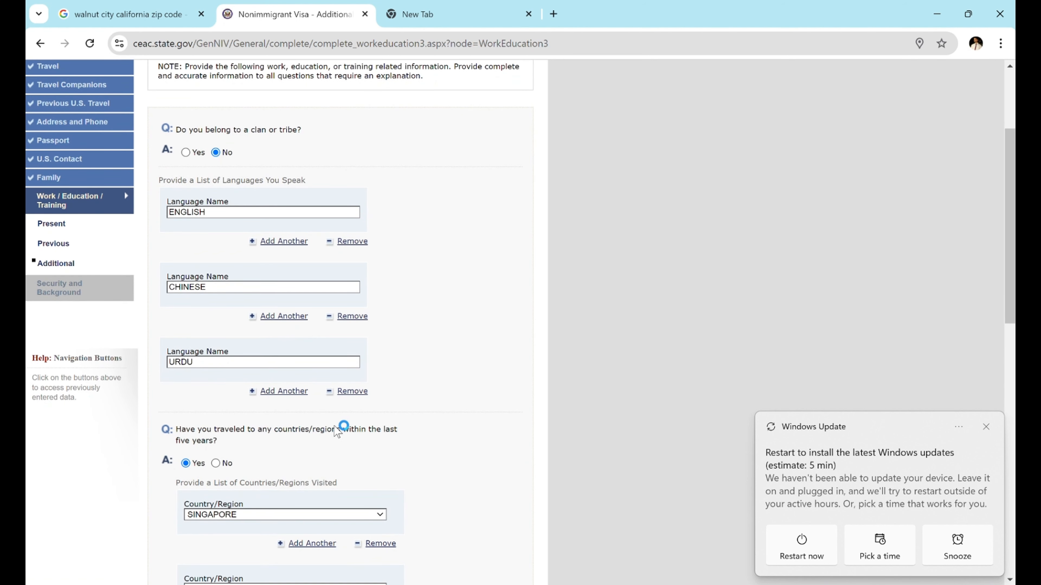
{"action": "scroll", "coordinate": [292, 443], "scroll_direction": "down", "scroll_amount": 1}
{"action": "scroll", "coordinate": [246, 446], "scroll_direction": "down", "scroll_amount": 1}
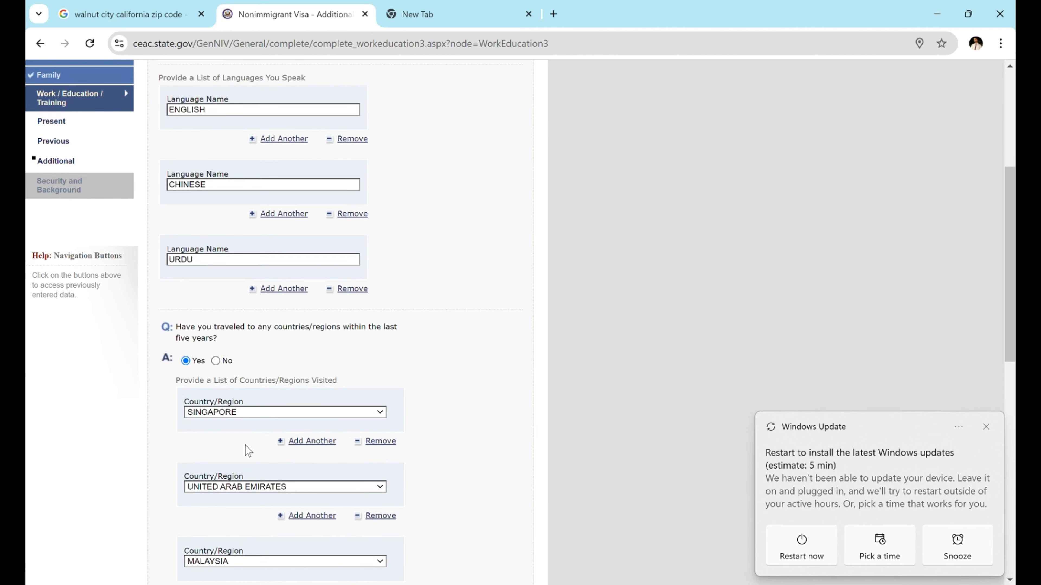
{"action": "scroll", "coordinate": [248, 484], "scroll_direction": "down", "scroll_amount": 3}
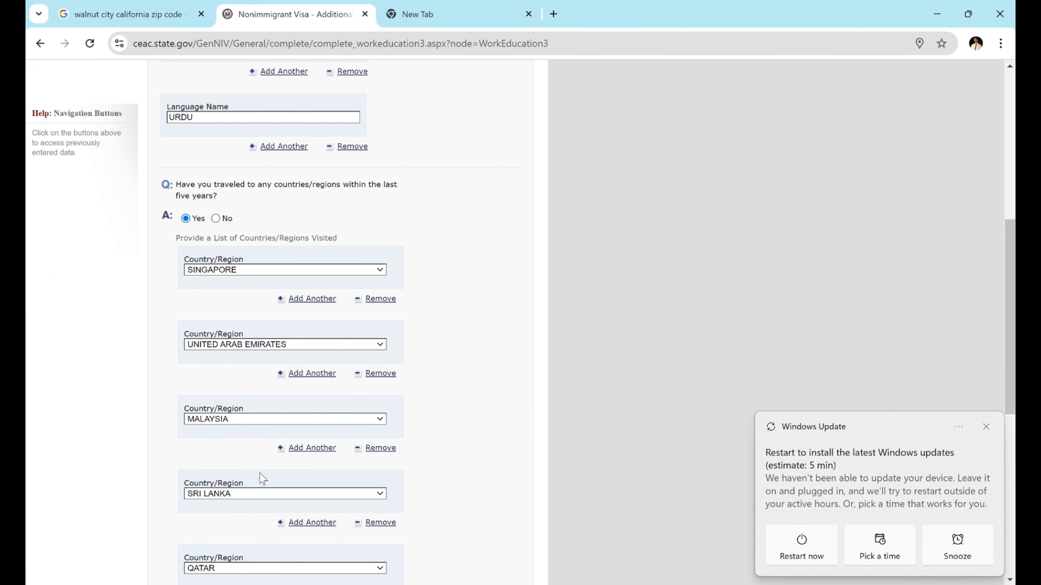
{"action": "scroll", "coordinate": [298, 511], "scroll_direction": "down", "scroll_amount": 3}
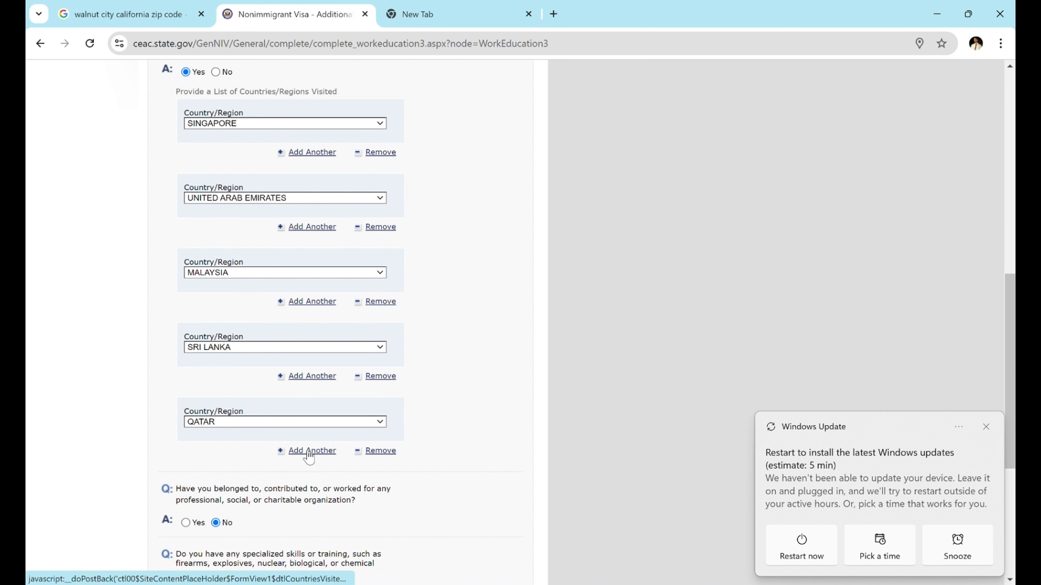
{"action": "scroll", "coordinate": [267, 492], "scroll_direction": "down", "scroll_amount": 2}
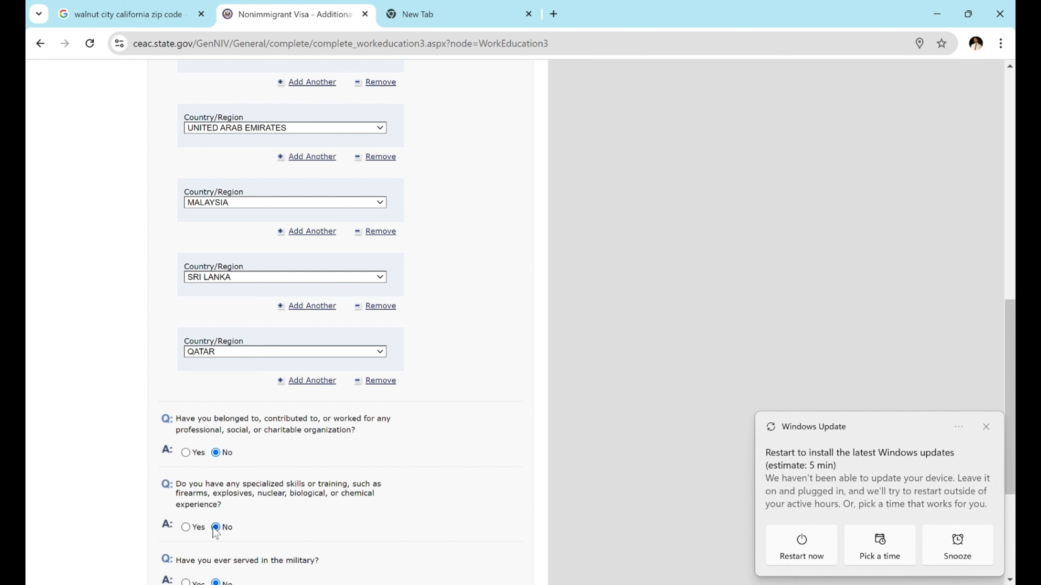
{"action": "scroll", "coordinate": [216, 533], "scroll_direction": "down", "scroll_amount": 3}
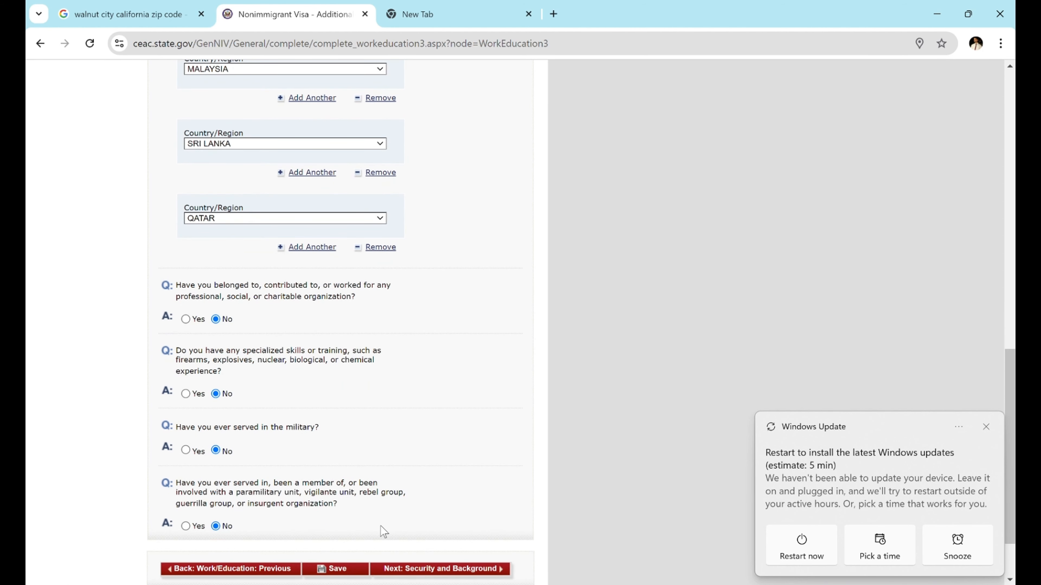
- Answer No to the Part 1 communicable disease, disorder and drug abuse questions
{"action": "left_click", "coordinate": [405, 574]}
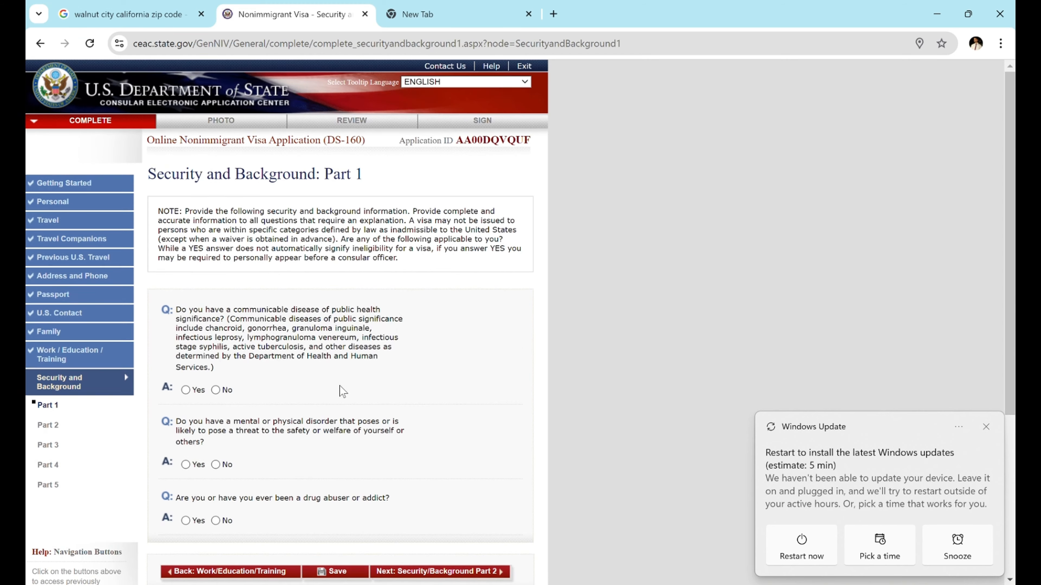
{"action": "scroll", "coordinate": [343, 392], "scroll_direction": "down", "scroll_amount": 1}
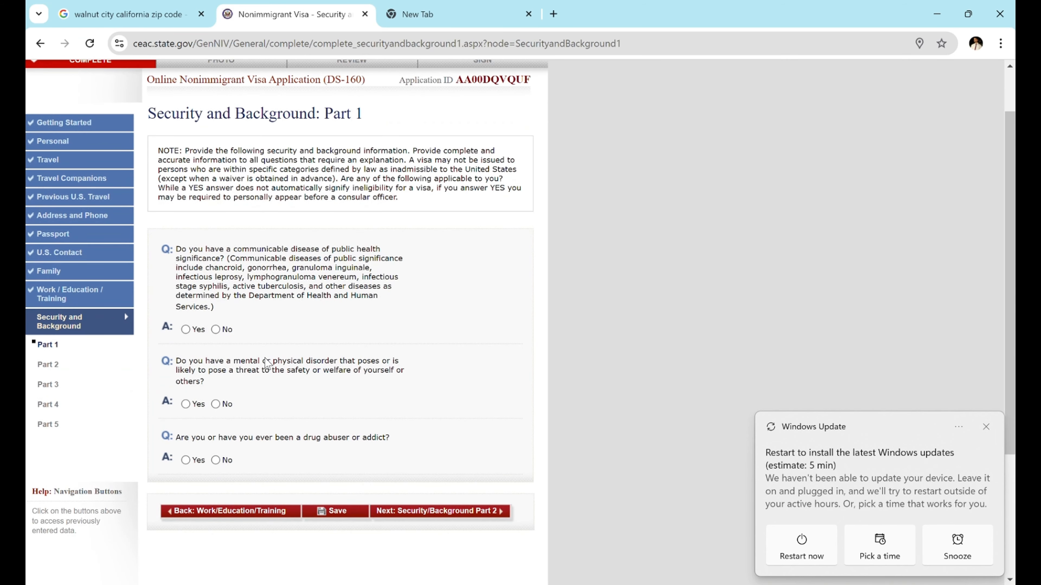
{"action": "left_click", "coordinate": [216, 329]}
{"action": "left_click", "coordinate": [215, 404]}
{"action": "left_click", "coordinate": [216, 460]}
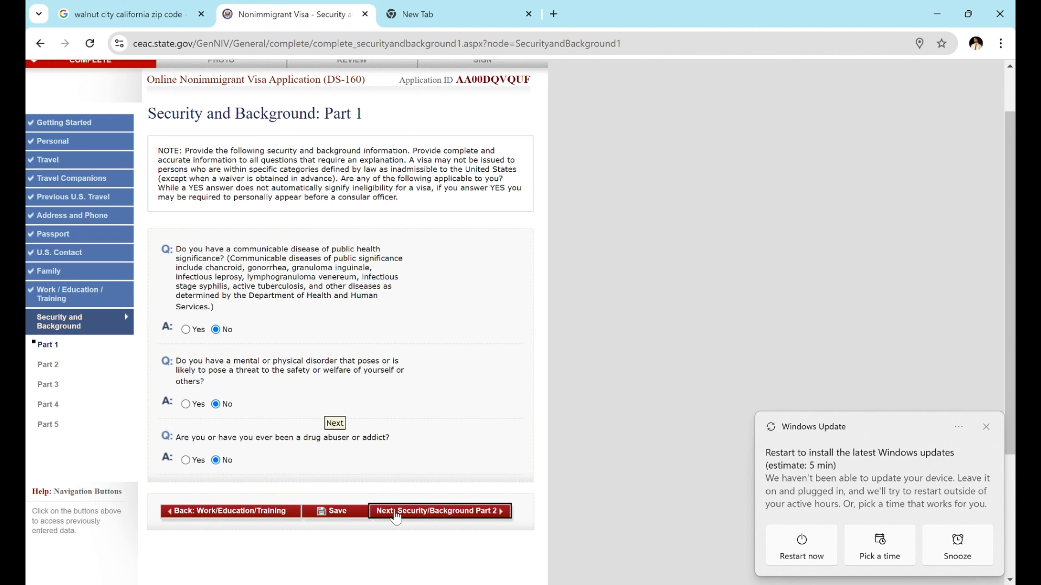
- Answer No to Part 2's arrest, prostitution, money laundering and human trafficking questions
{"action": "left_click", "coordinate": [394, 512]}
{"action": "left_click", "coordinate": [215, 354]}
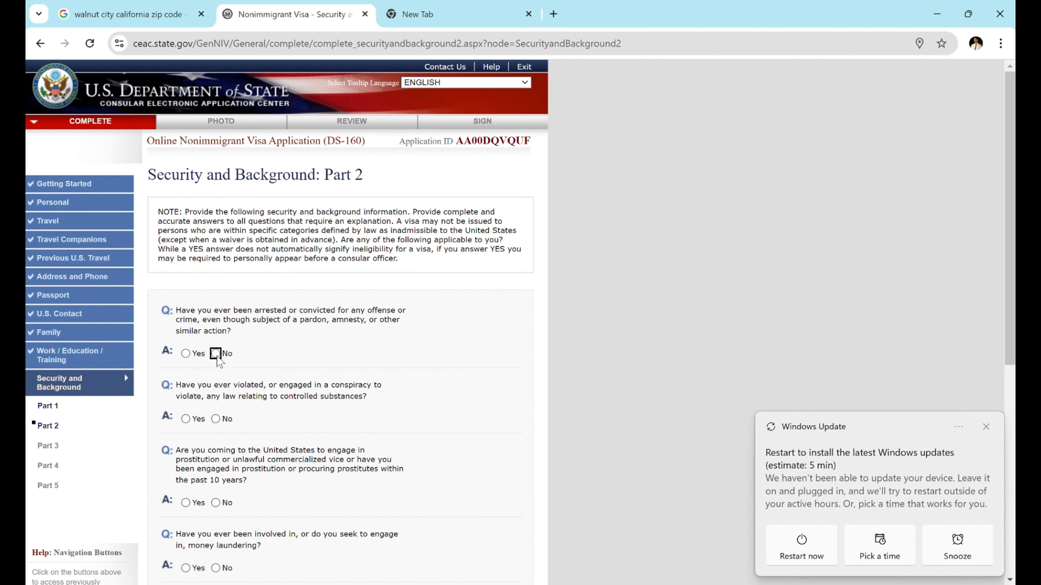
{"action": "left_click", "coordinate": [216, 502]}
{"action": "left_click", "coordinate": [216, 568]}
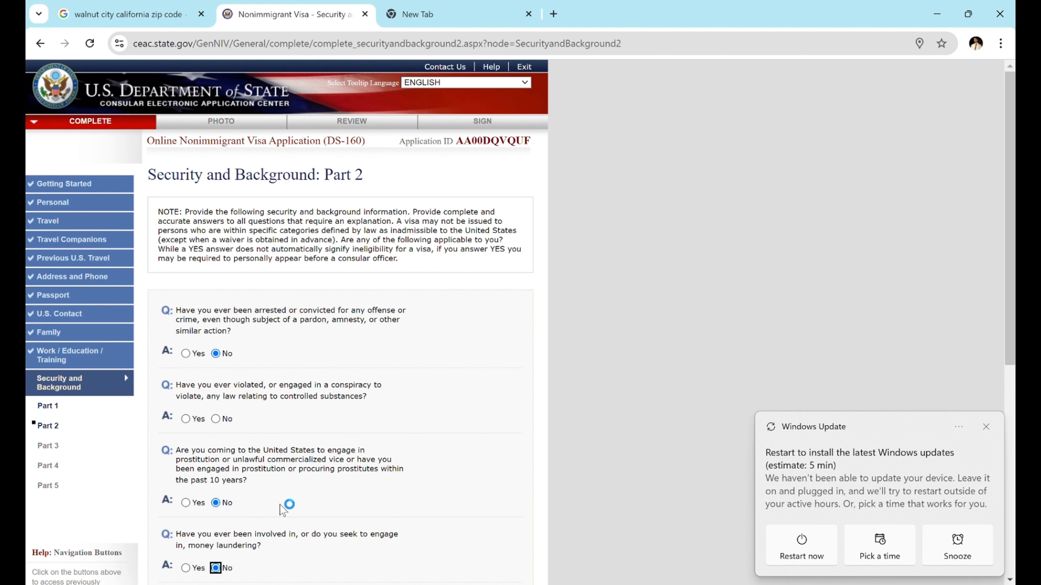
{"action": "scroll", "coordinate": [257, 523], "scroll_direction": "down", "scroll_amount": 2}
{"action": "left_click", "coordinate": [215, 536]}
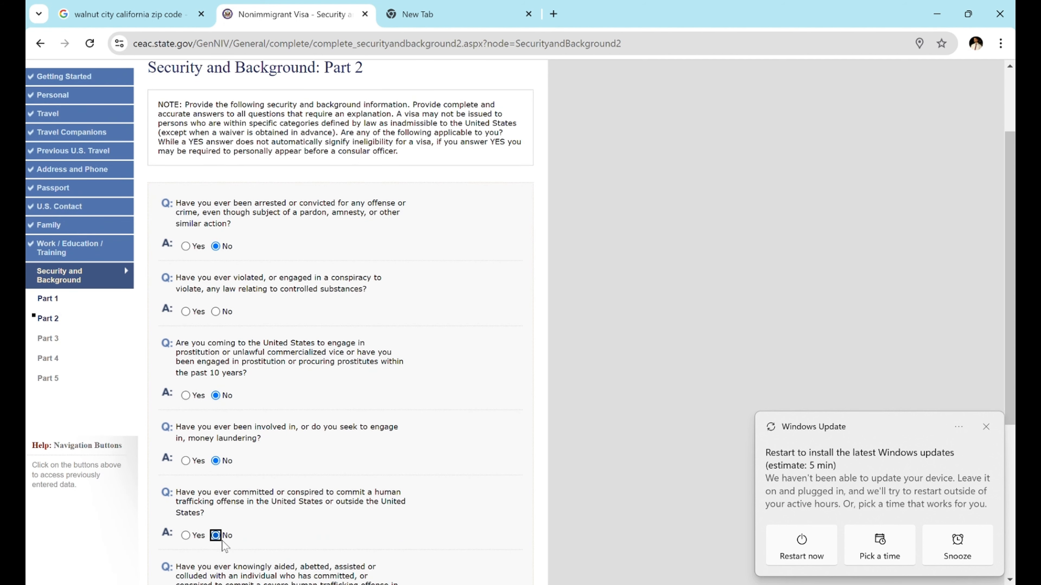
- Answer No to the remaining Part 2 trafficking-aid, trafficker-relative and controlled substances questions
{"action": "scroll", "coordinate": [213, 488], "scroll_direction": "down", "scroll_amount": 3}
{"action": "left_click", "coordinate": [216, 478]}
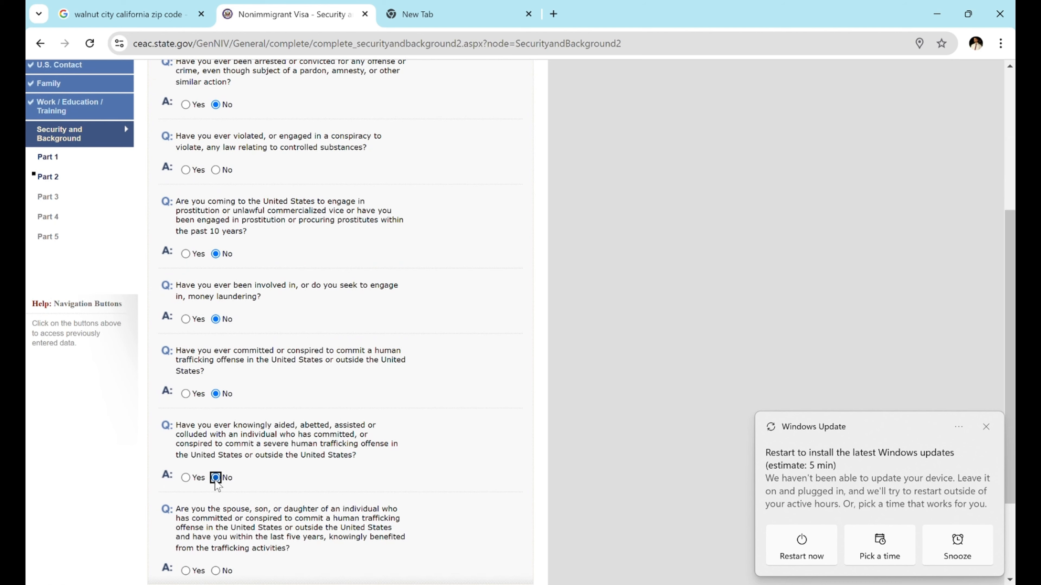
{"action": "scroll", "coordinate": [236, 509], "scroll_direction": "down", "scroll_amount": 2}
{"action": "left_click", "coordinate": [215, 465]}
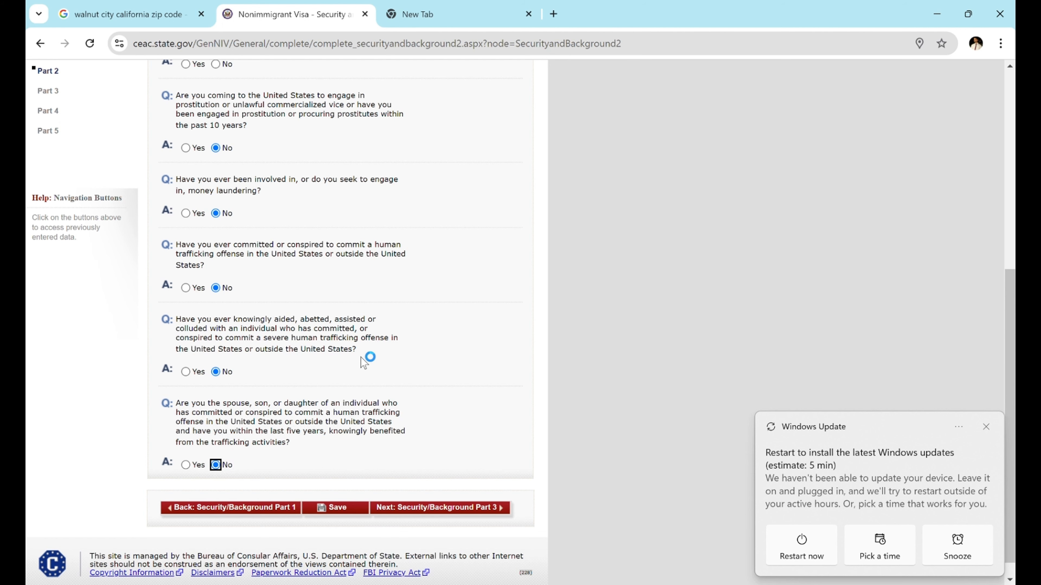
{"action": "scroll", "coordinate": [362, 359], "scroll_direction": "up", "scroll_amount": 3}
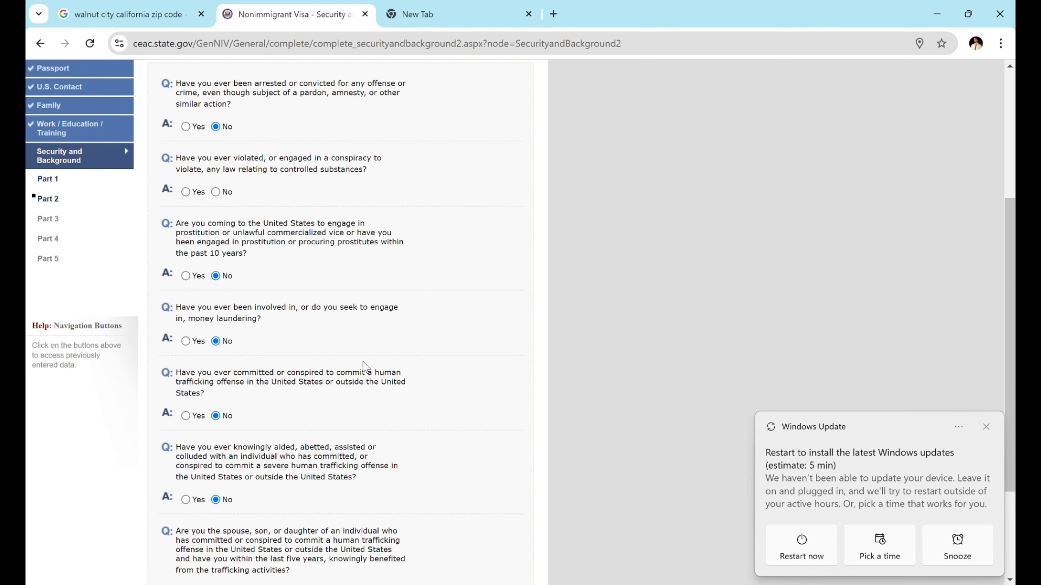
{"action": "left_click", "coordinate": [216, 192]}
{"action": "scroll", "coordinate": [231, 420], "scroll_direction": "down", "scroll_amount": 3}
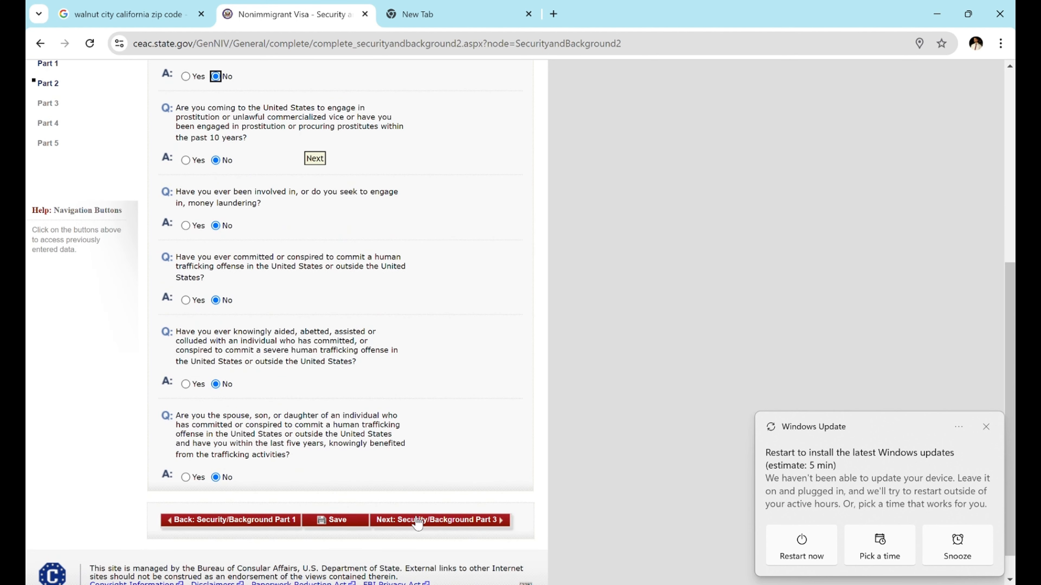
{"action": "left_click", "coordinate": [418, 522]}
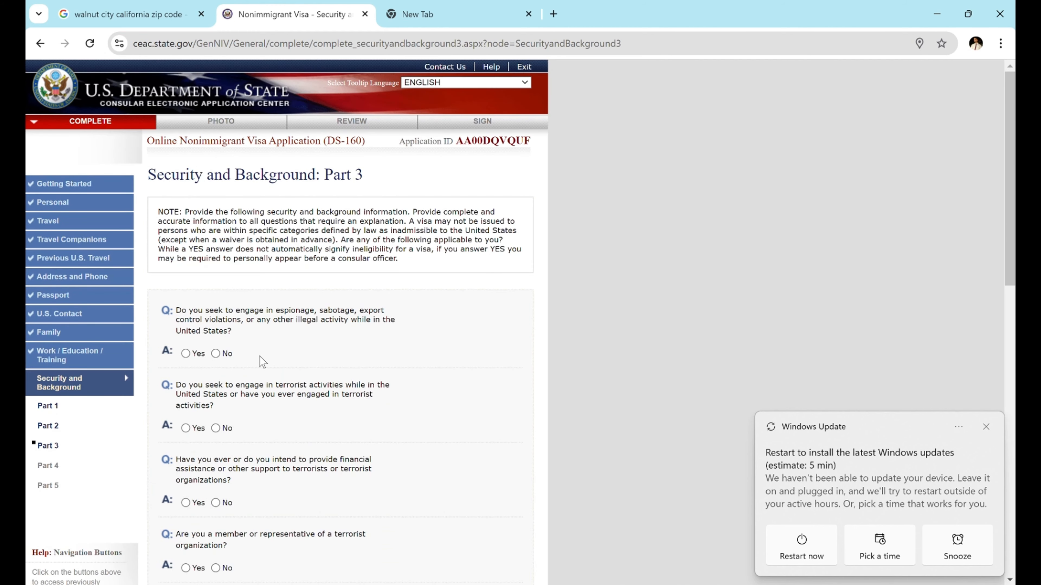
- Answer No to the espionage, terrorism-related and genocide questions
{"action": "scroll", "coordinate": [283, 375], "scroll_direction": "down", "scroll_amount": 1}
{"action": "left_click", "coordinate": [217, 305]}
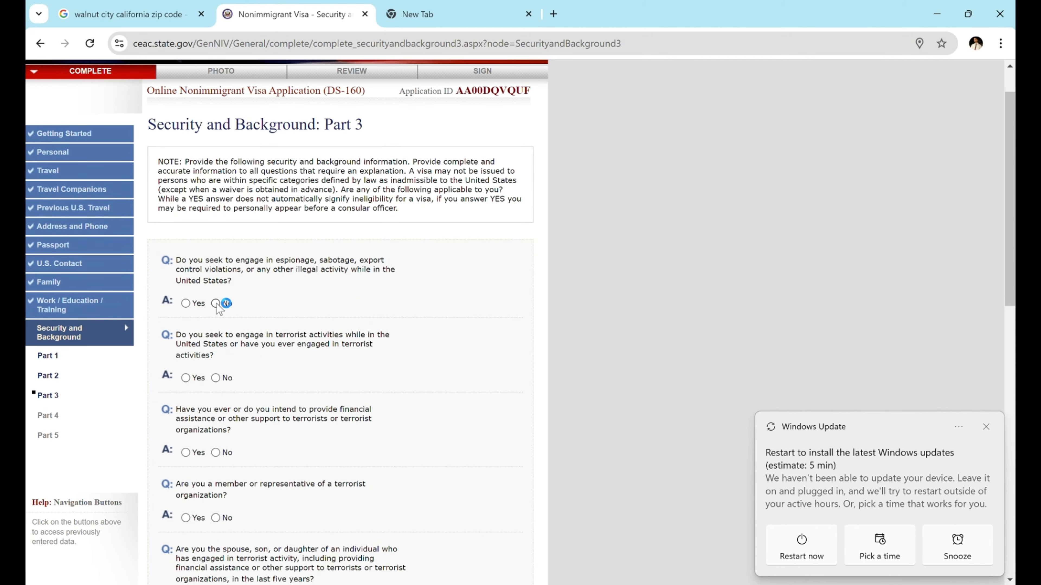
{"action": "left_click", "coordinate": [217, 378]}
{"action": "left_click", "coordinate": [216, 453]}
{"action": "scroll", "coordinate": [216, 453], "scroll_direction": "down", "scroll_amount": 2}
{"action": "left_click", "coordinate": [216, 404]}
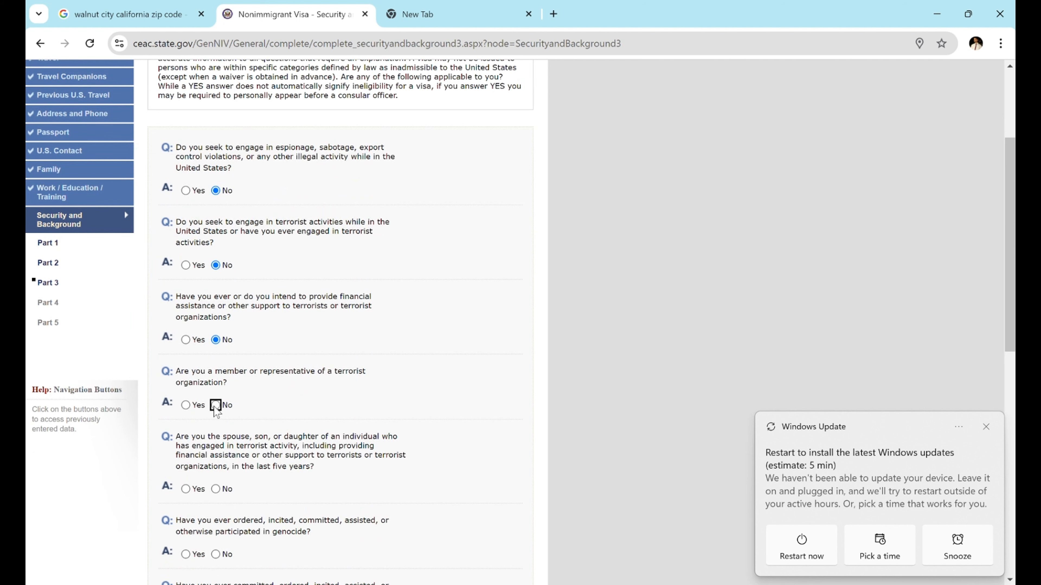
{"action": "left_click", "coordinate": [216, 489]}
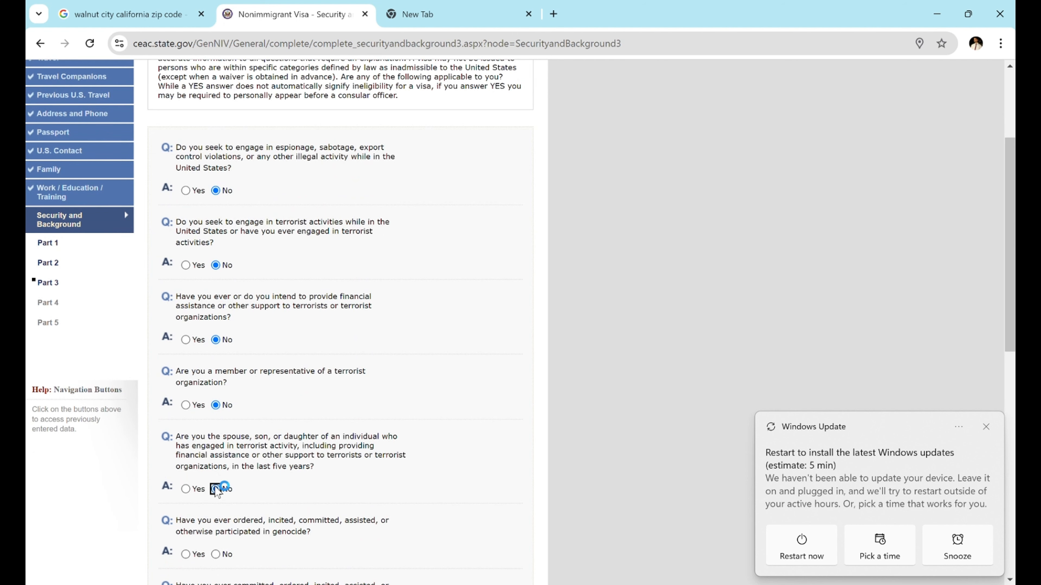
{"action": "left_click", "coordinate": [217, 554]}
- Answer No to torture, extrajudicial killings, child soldiers, religious freedom and population-control questions
{"action": "scroll", "coordinate": [218, 551], "scroll_direction": "down", "scroll_amount": 4}
{"action": "left_click", "coordinate": [216, 400]}
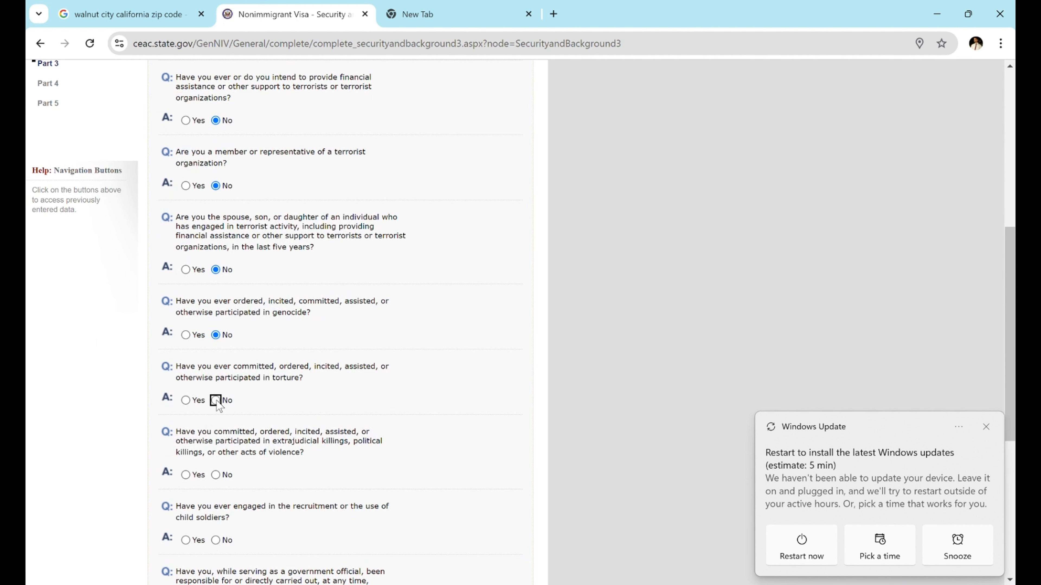
{"action": "left_click", "coordinate": [220, 476]}
{"action": "scroll", "coordinate": [283, 509], "scroll_direction": "down", "scroll_amount": 5}
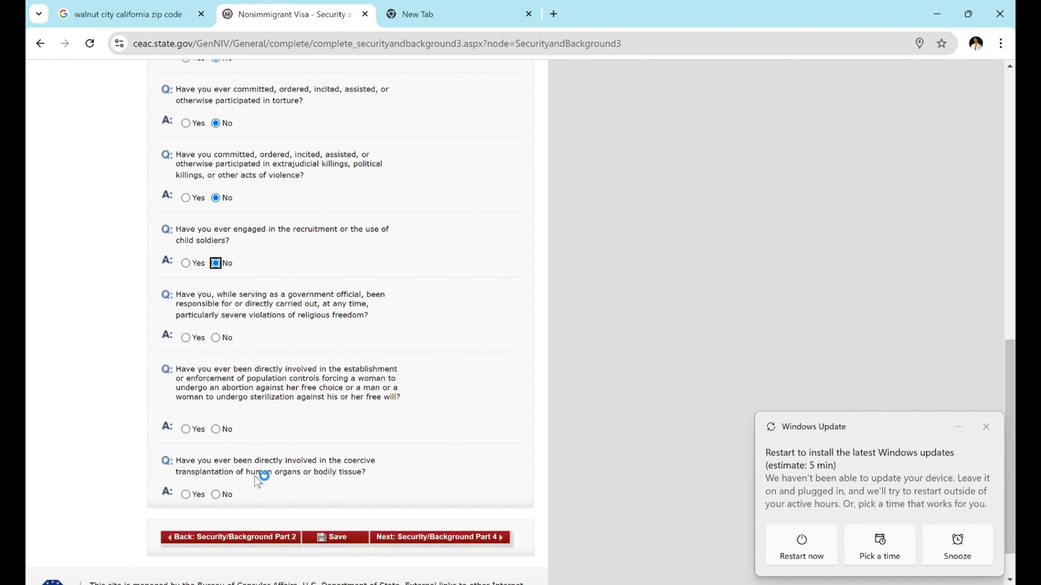
{"action": "left_click", "coordinate": [217, 340]}
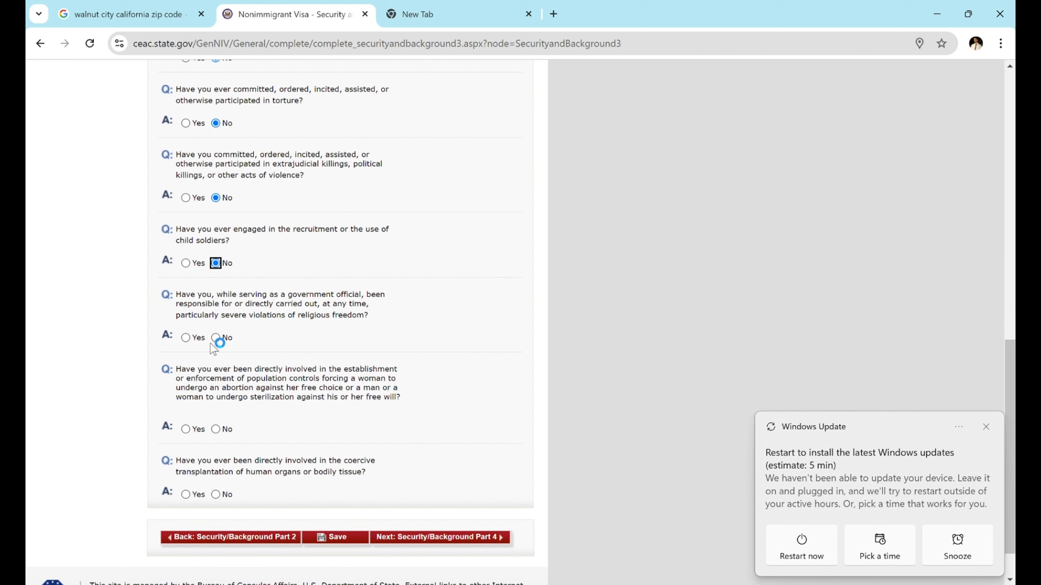
{"action": "left_click", "coordinate": [216, 430]}
{"action": "left_click", "coordinate": [216, 495]}
{"action": "left_click", "coordinate": [425, 540]}
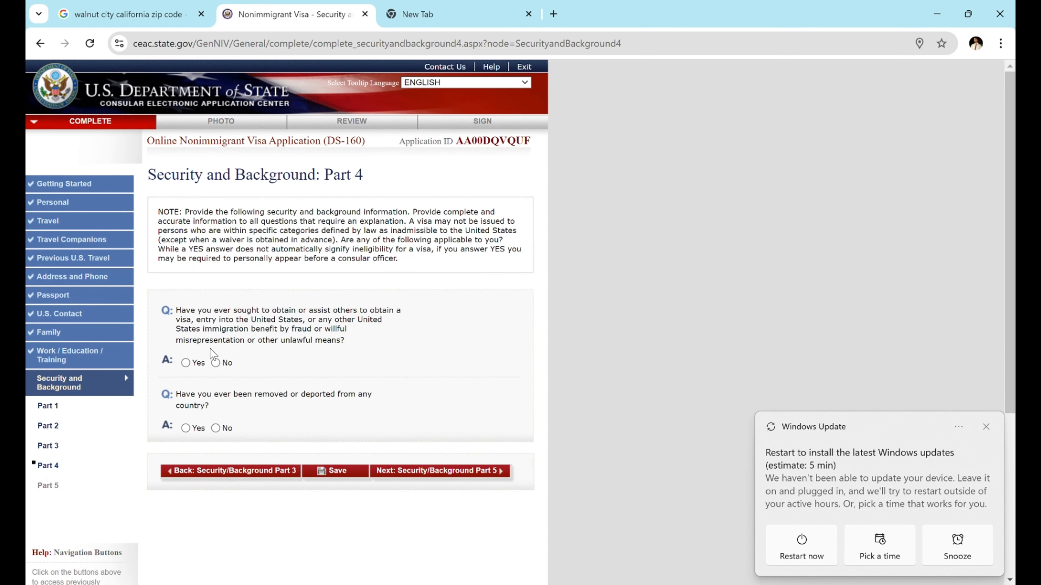
- Answer No to the Part 4 visa fraud and removal or deportation questions
{"action": "left_click", "coordinate": [216, 363]}
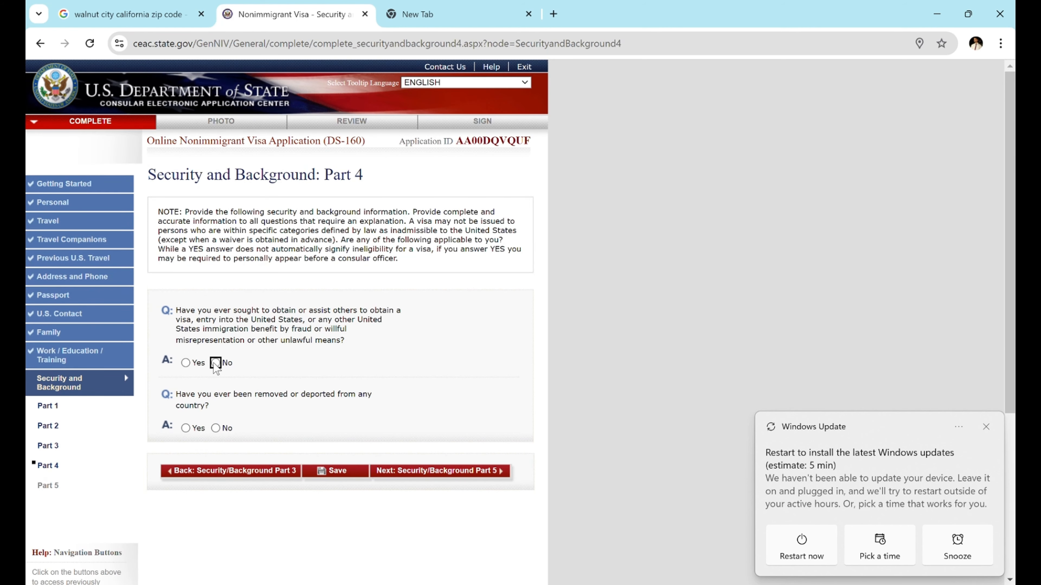
{"action": "left_click", "coordinate": [216, 428]}
{"action": "left_click", "coordinate": [417, 472]}
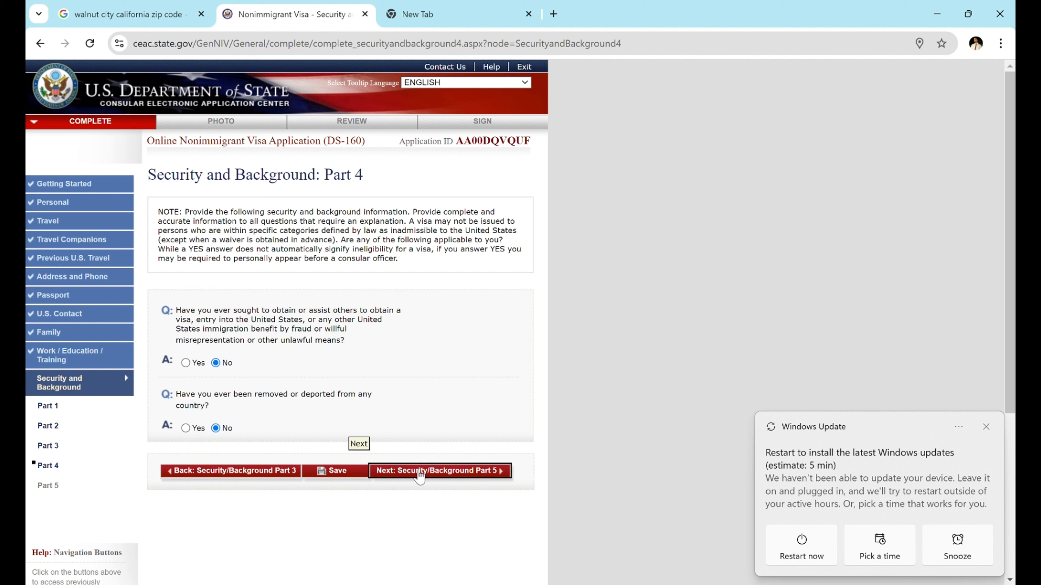
- Answer No to the Part 5 child custody, unlawful voting and renounced citizenship questions, then save
{"action": "left_click", "coordinate": [216, 354]}
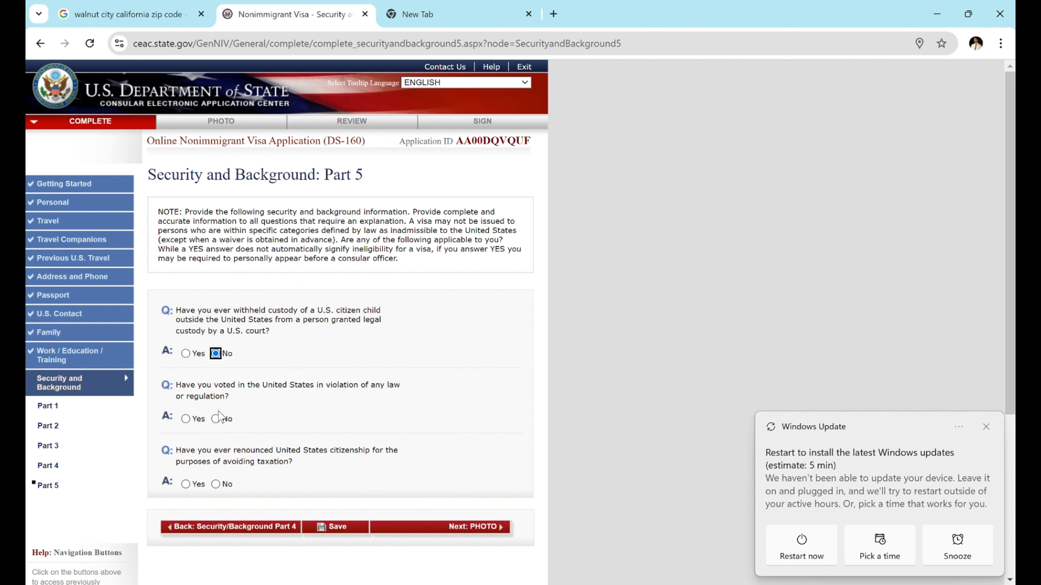
{"action": "left_click", "coordinate": [215, 419]}
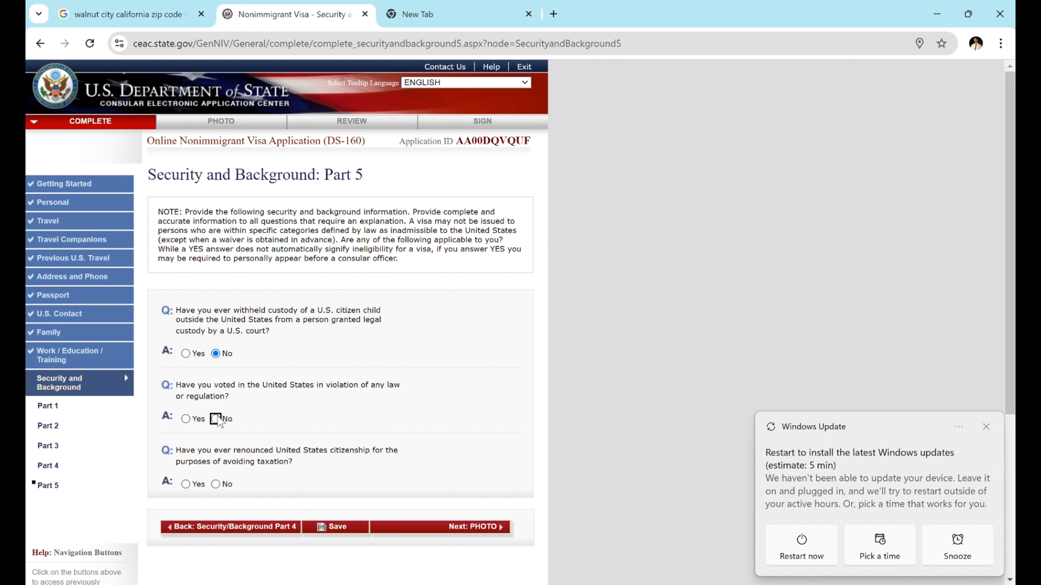
{"action": "left_click", "coordinate": [216, 484]}
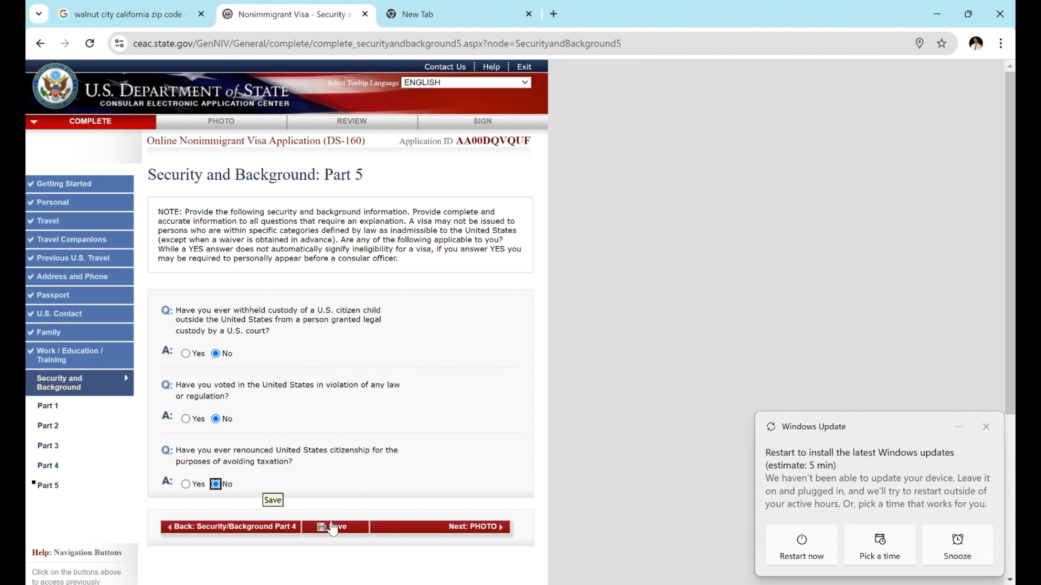
{"action": "left_click", "coordinate": [334, 527]}
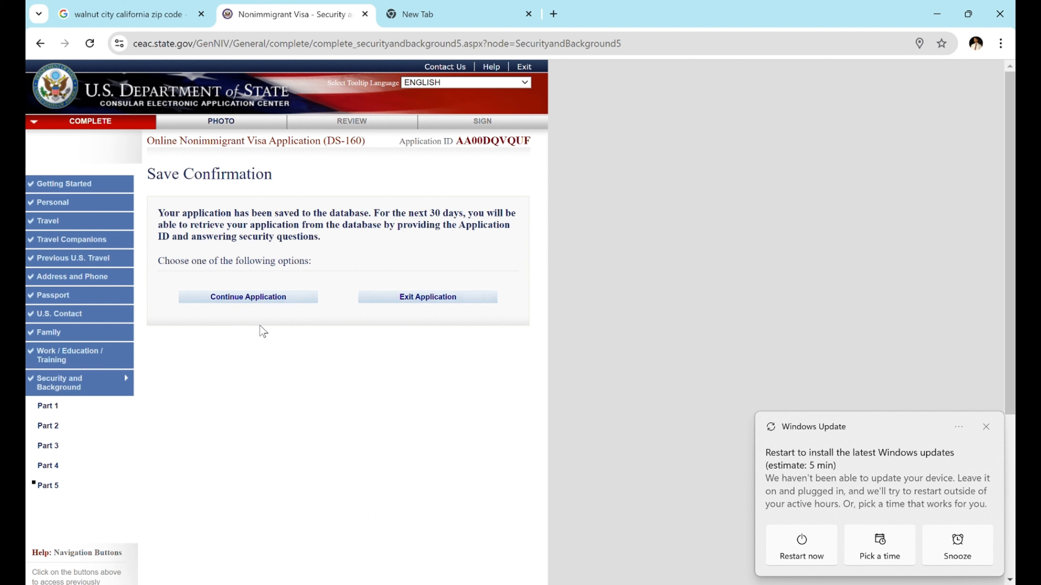
{"action": "left_click", "coordinate": [265, 299]}
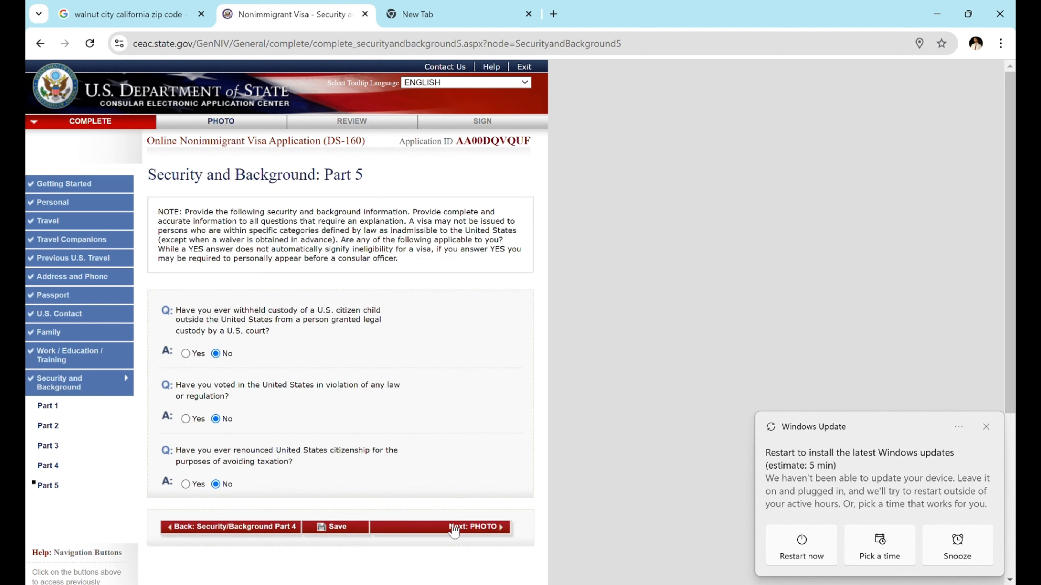
{"action": "left_click", "coordinate": [455, 528]}
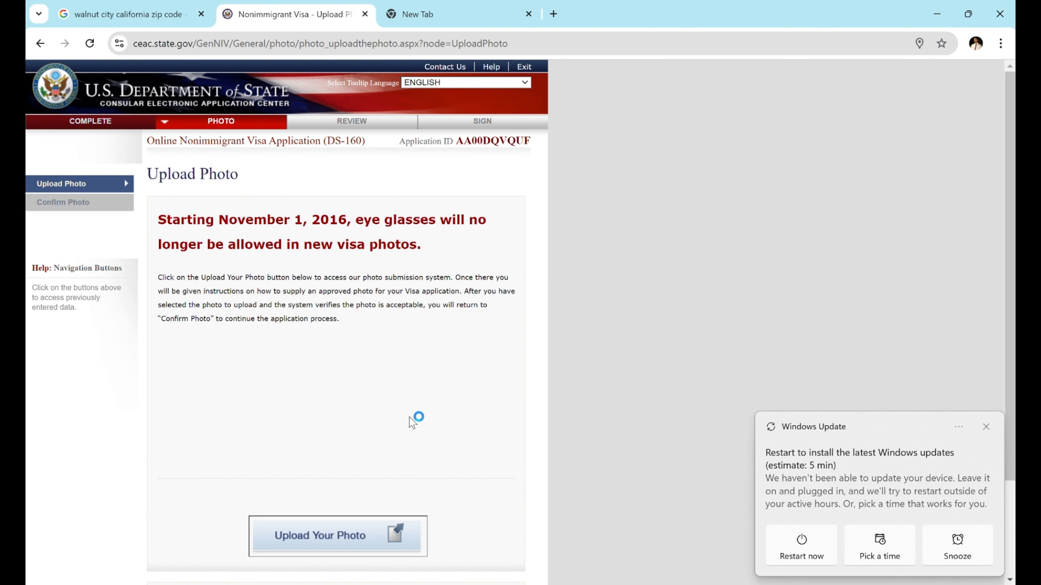
- Upload Photo.jpg through the photo submission system so it passes the quality check
{"action": "scroll", "coordinate": [412, 422], "scroll_direction": "down", "scroll_amount": 2}
{"action": "scroll", "coordinate": [412, 423], "scroll_direction": "down", "scroll_amount": 1}
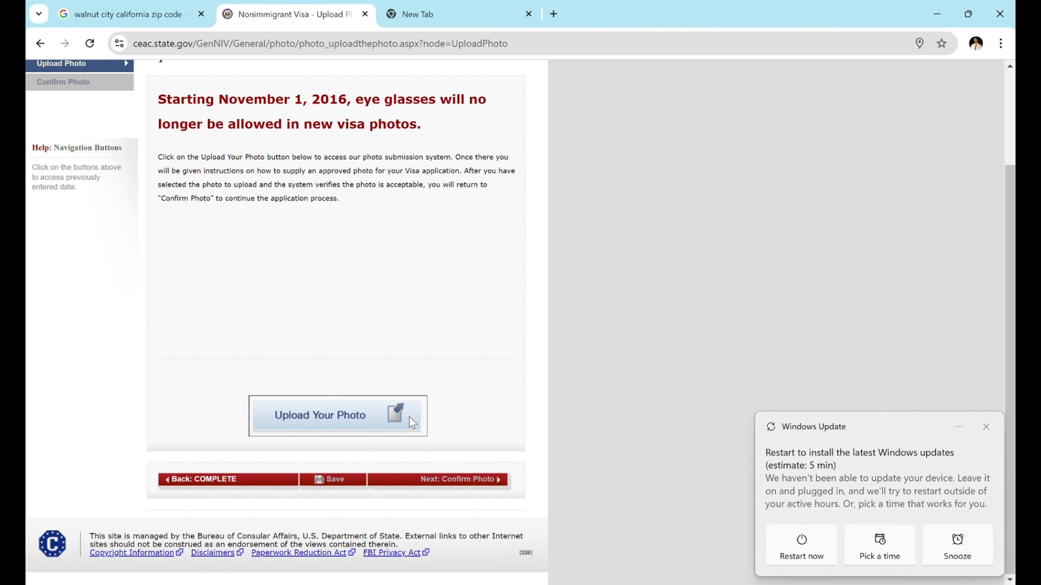
{"action": "scroll", "coordinate": [410, 417], "scroll_direction": "up", "scroll_amount": 1}
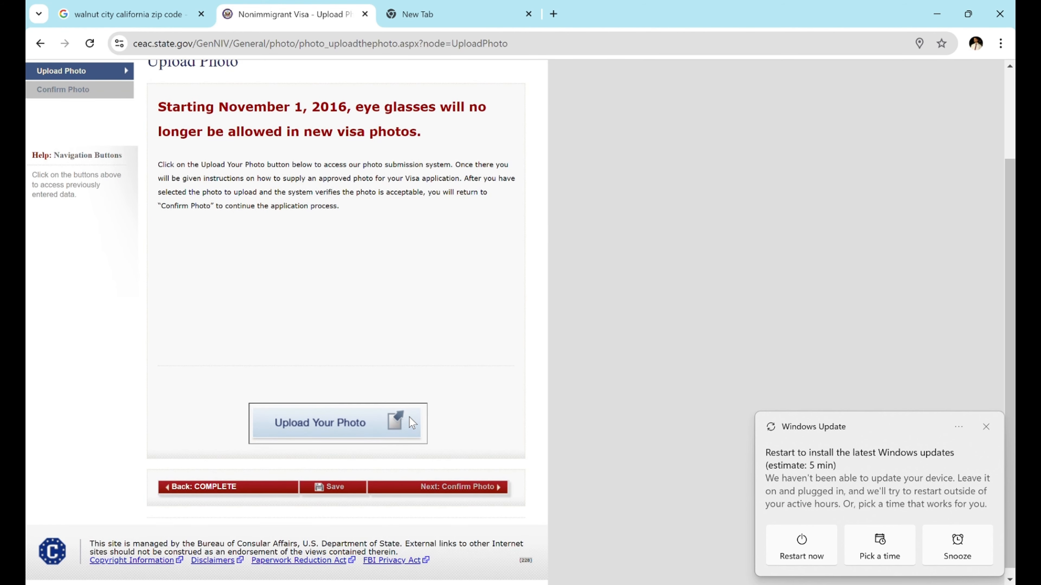
{"action": "left_click", "coordinate": [369, 434]}
{"action": "scroll", "coordinate": [367, 395], "scroll_direction": "down", "scroll_amount": 1}
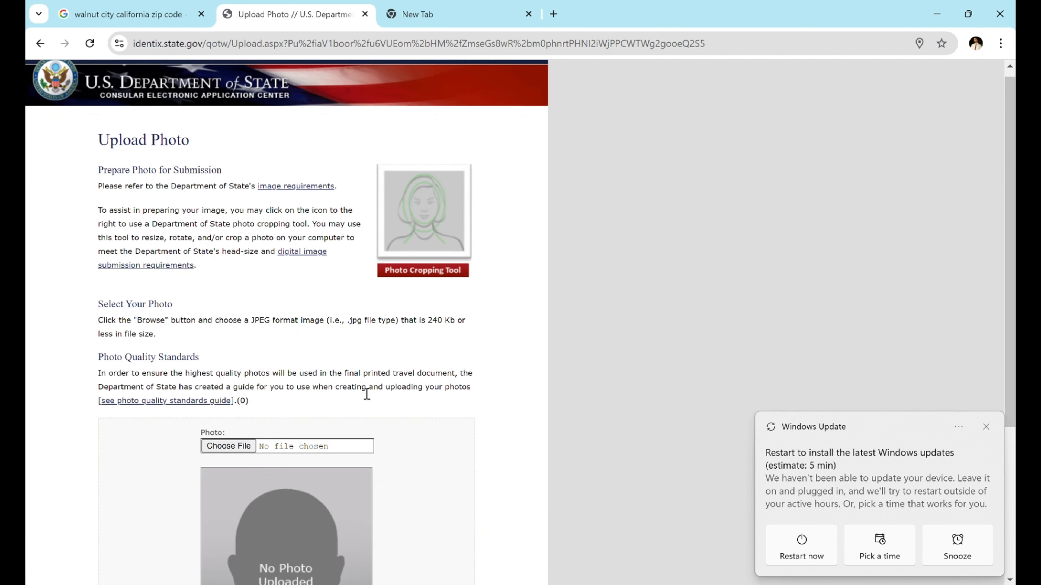
{"action": "scroll", "coordinate": [366, 395], "scroll_direction": "down", "scroll_amount": 3}
{"action": "scroll", "coordinate": [369, 400], "scroll_direction": "down", "scroll_amount": 1}
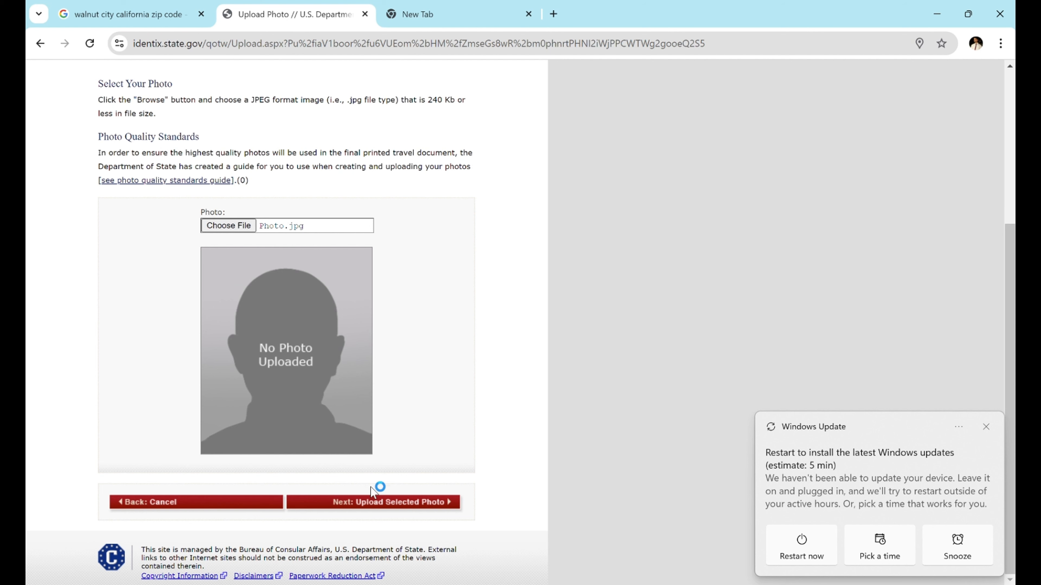
{"action": "left_click", "coordinate": [367, 508]}
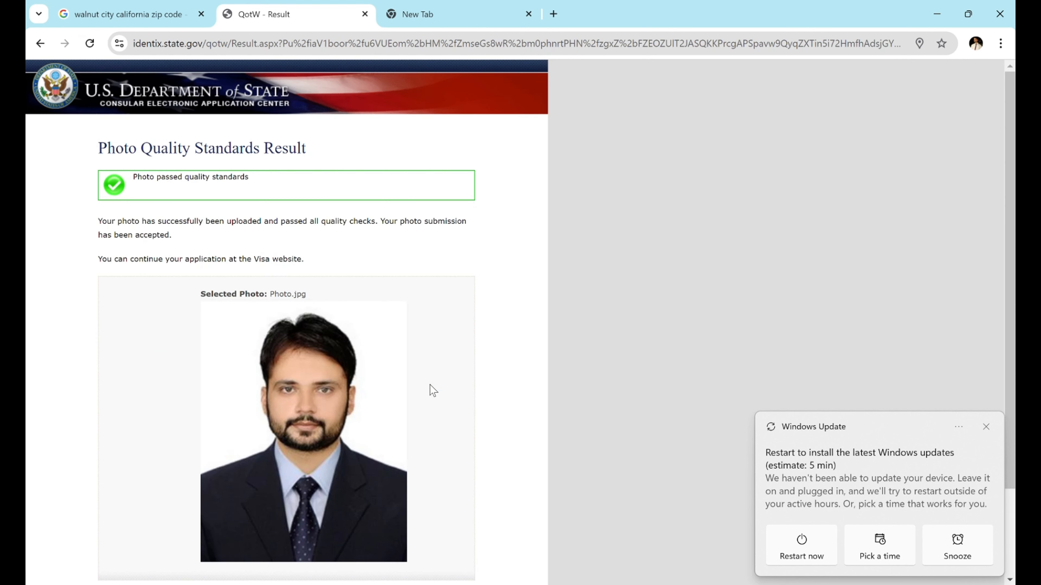
{"action": "scroll", "coordinate": [433, 390], "scroll_direction": "down", "scroll_amount": 2}
- Confirm the uploaded photo and leave the photo page to start the review
{"action": "left_click", "coordinate": [373, 502]}
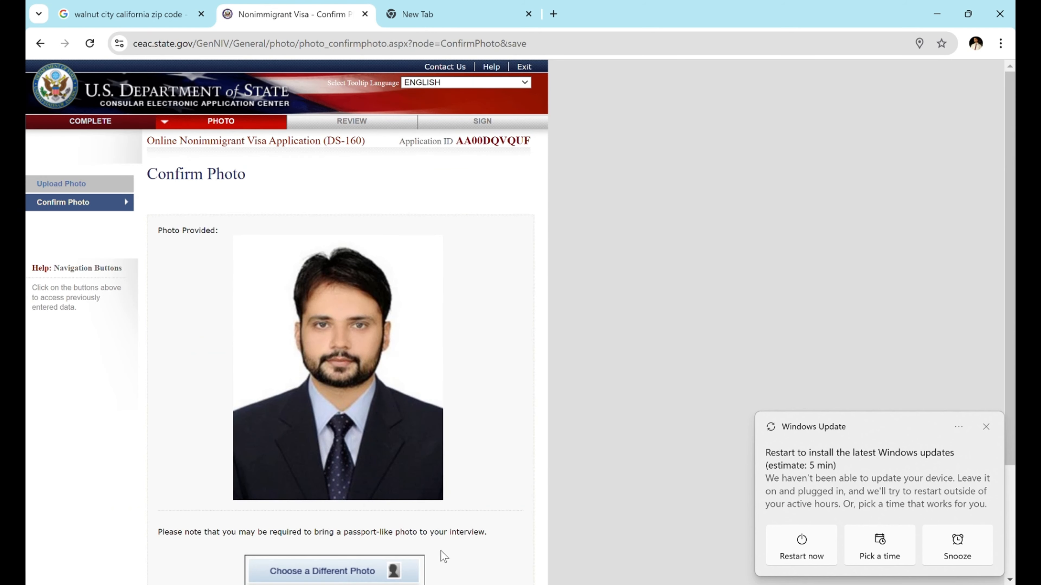
{"action": "scroll", "coordinate": [414, 543], "scroll_direction": "down", "scroll_amount": 3}
{"action": "left_click", "coordinate": [457, 492]}
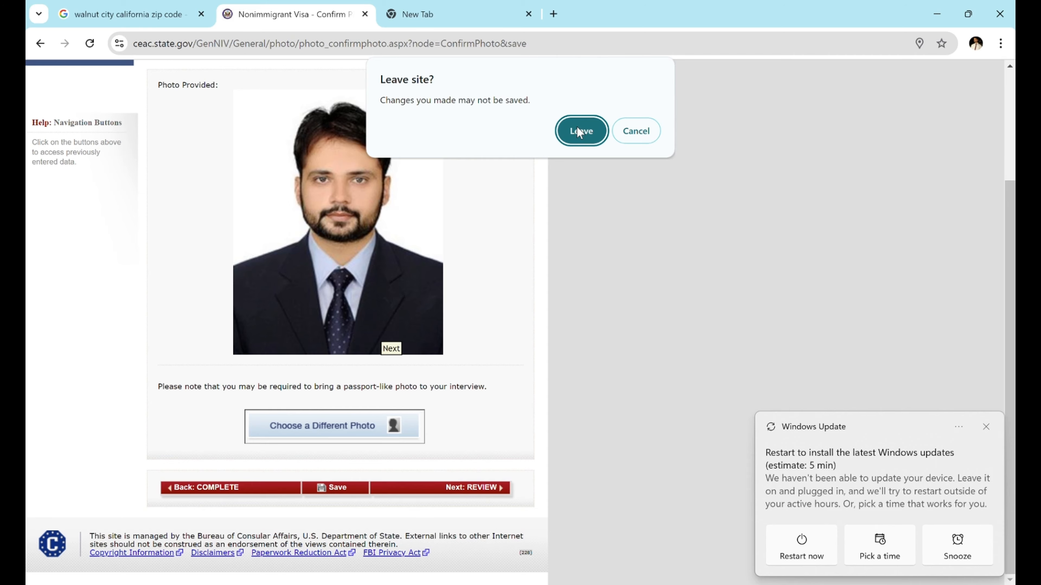
{"action": "left_click", "coordinate": [578, 132]}
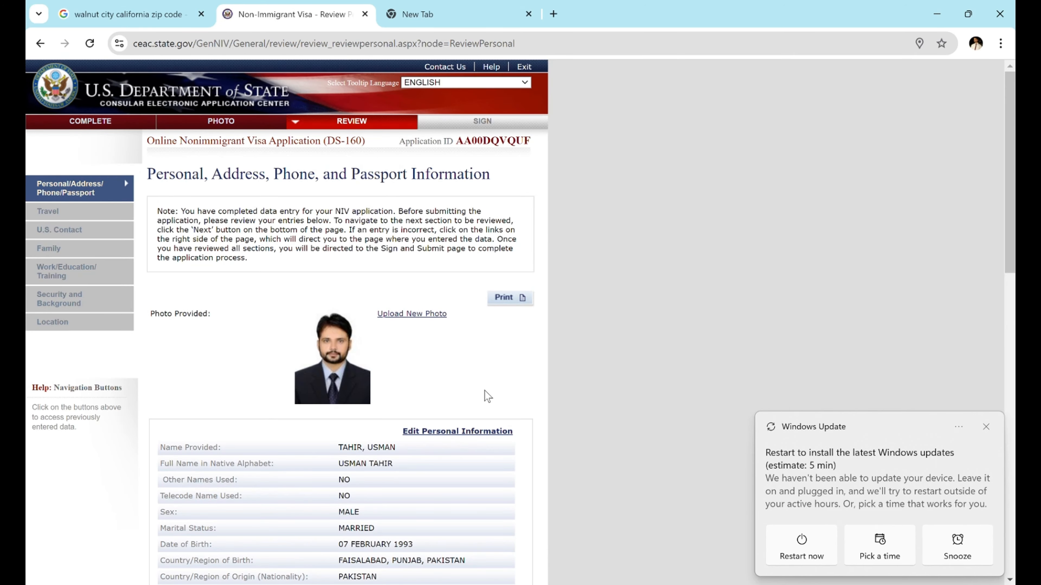
- Review the Travel, U.S. Contact, Family, Work/Education, Security and Location sections in turn
{"action": "scroll", "coordinate": [487, 394], "scroll_direction": "down", "scroll_amount": 18}
{"action": "scroll", "coordinate": [486, 395], "scroll_direction": "up", "scroll_amount": 17}
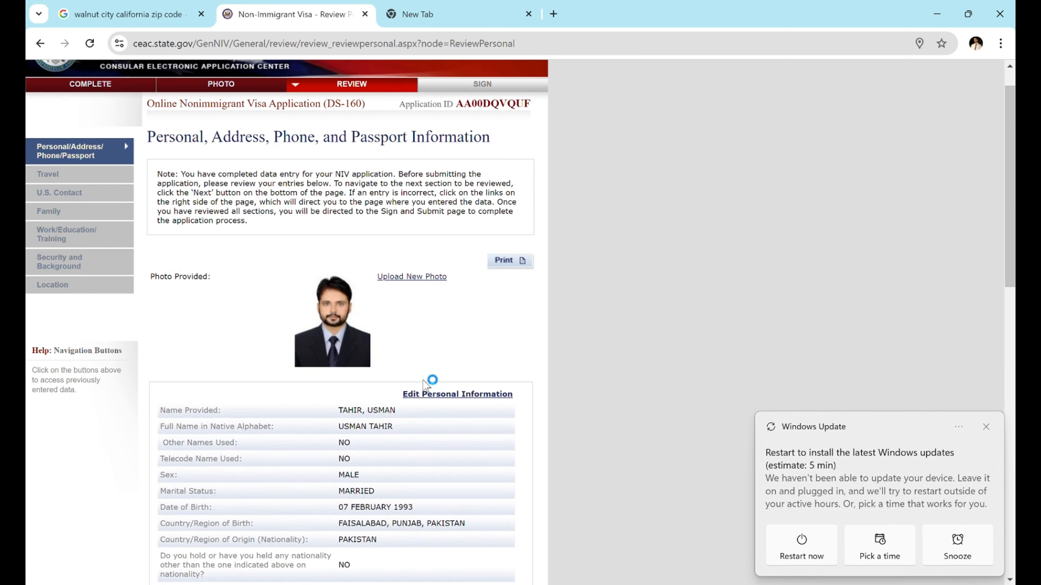
{"action": "scroll", "coordinate": [422, 380], "scroll_direction": "down", "scroll_amount": 18}
{"action": "left_click", "coordinate": [435, 487]}
{"action": "scroll", "coordinate": [446, 379], "scroll_direction": "down", "scroll_amount": 11}
{"action": "left_click", "coordinate": [461, 488]}
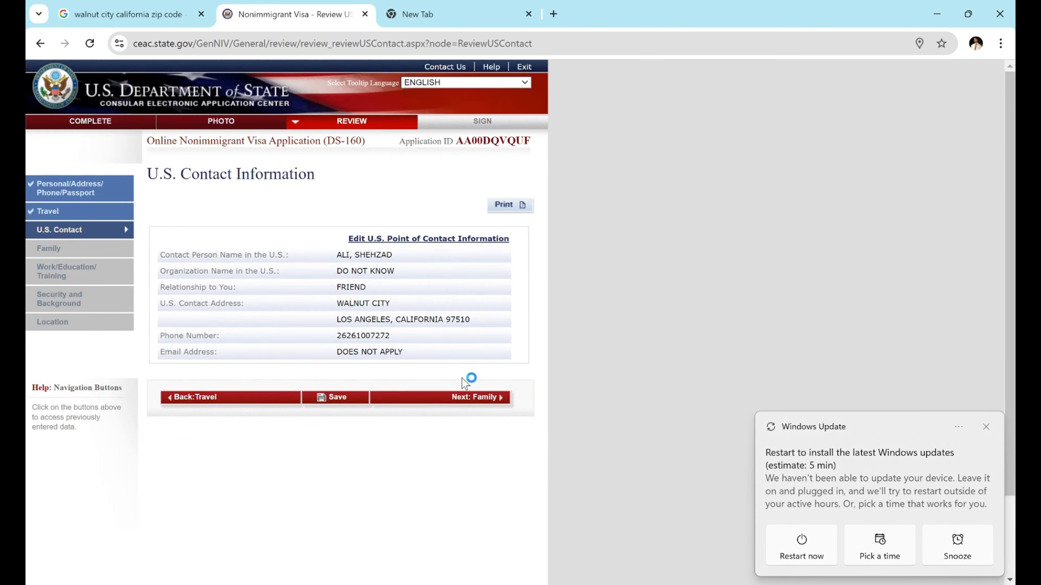
{"action": "left_click", "coordinate": [471, 397]}
{"action": "scroll", "coordinate": [472, 407], "scroll_direction": "down", "scroll_amount": 10}
{"action": "left_click", "coordinate": [471, 488]}
{"action": "scroll", "coordinate": [472, 488], "scroll_direction": "down", "scroll_amount": 15}
{"action": "left_click", "coordinate": [472, 488]}
{"action": "scroll", "coordinate": [472, 471], "scroll_direction": "down", "scroll_amount": 20}
{"action": "left_click", "coordinate": [475, 488]}
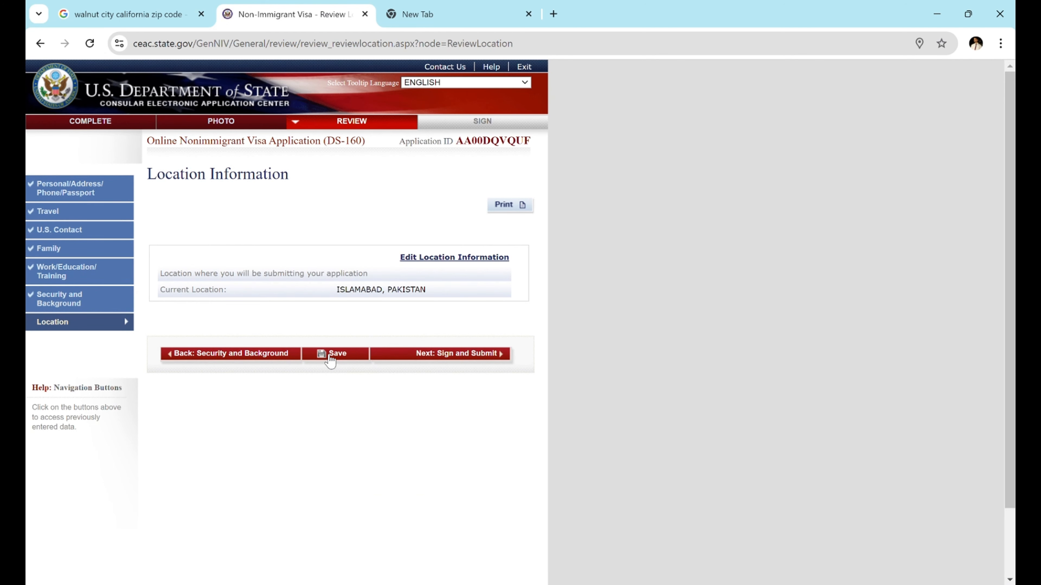
{"action": "left_click", "coordinate": [420, 354]}
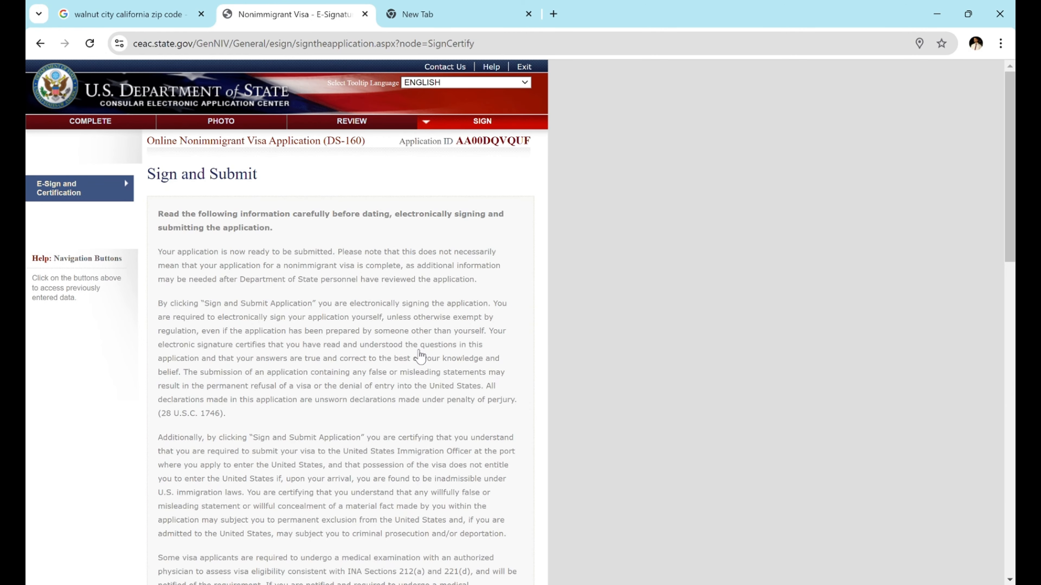
- Answer No to whether anyone assisted in preparing the application
{"action": "scroll", "coordinate": [361, 303], "scroll_direction": "down", "scroll_amount": 10}
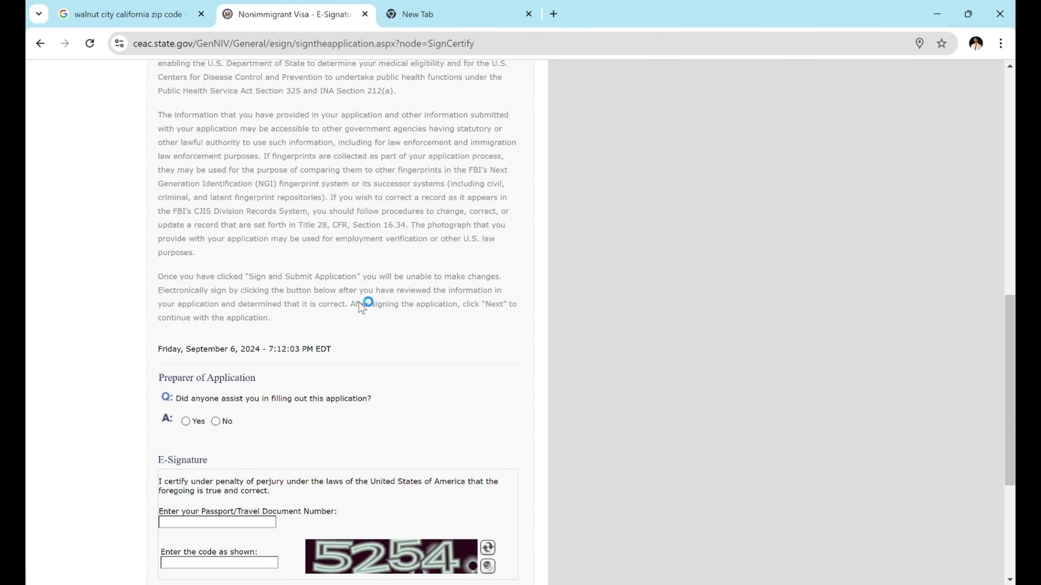
{"action": "scroll", "coordinate": [358, 302], "scroll_direction": "down", "scroll_amount": 2}
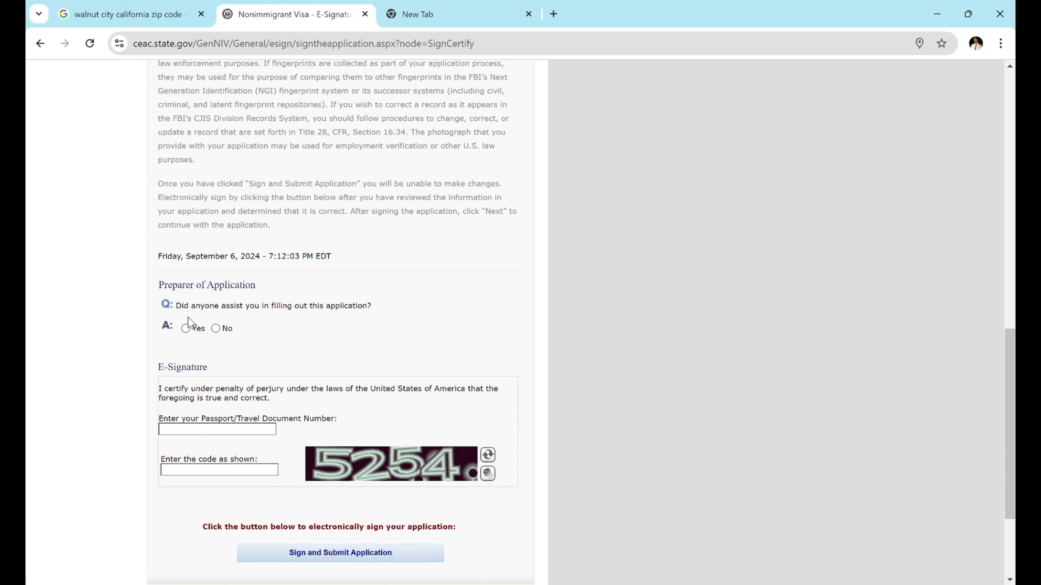
{"action": "left_click", "coordinate": [215, 328]}
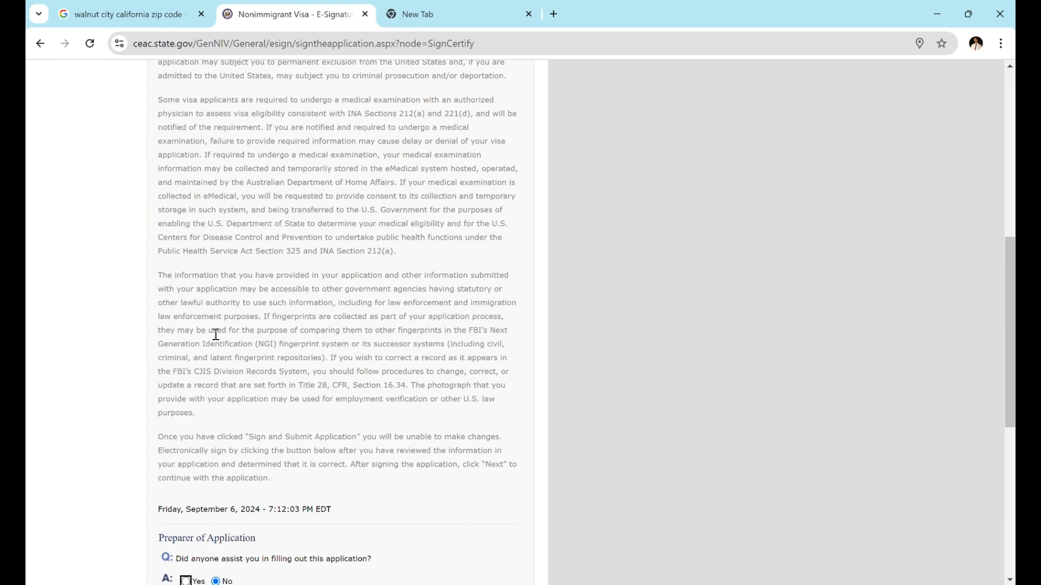
- Enter the passport number and the displayed verification code in the e-signature fields
{"action": "scroll", "coordinate": [251, 426], "scroll_direction": "down", "scroll_amount": 6}
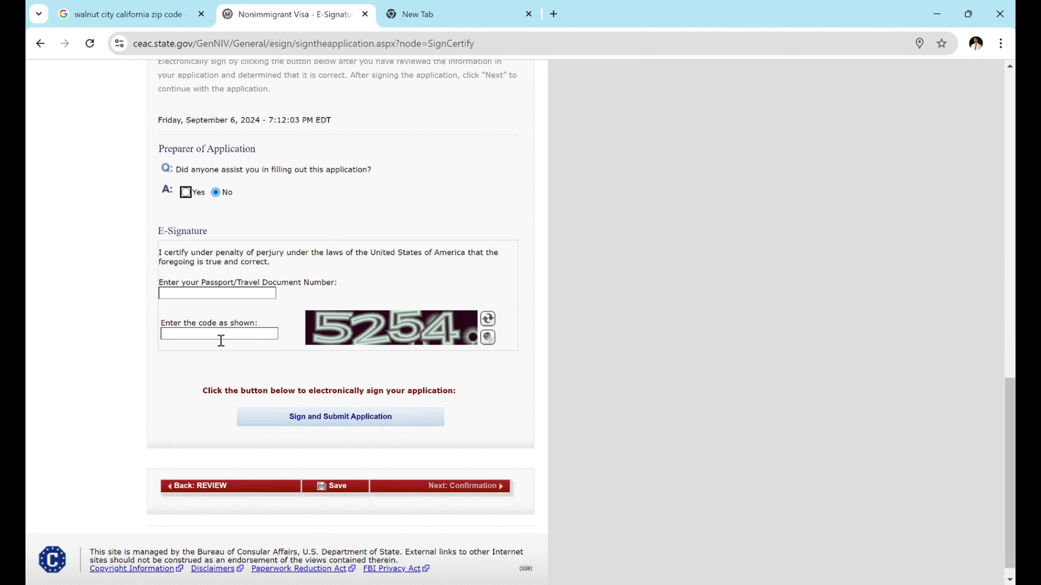
{"action": "left_click", "coordinate": [229, 292]}
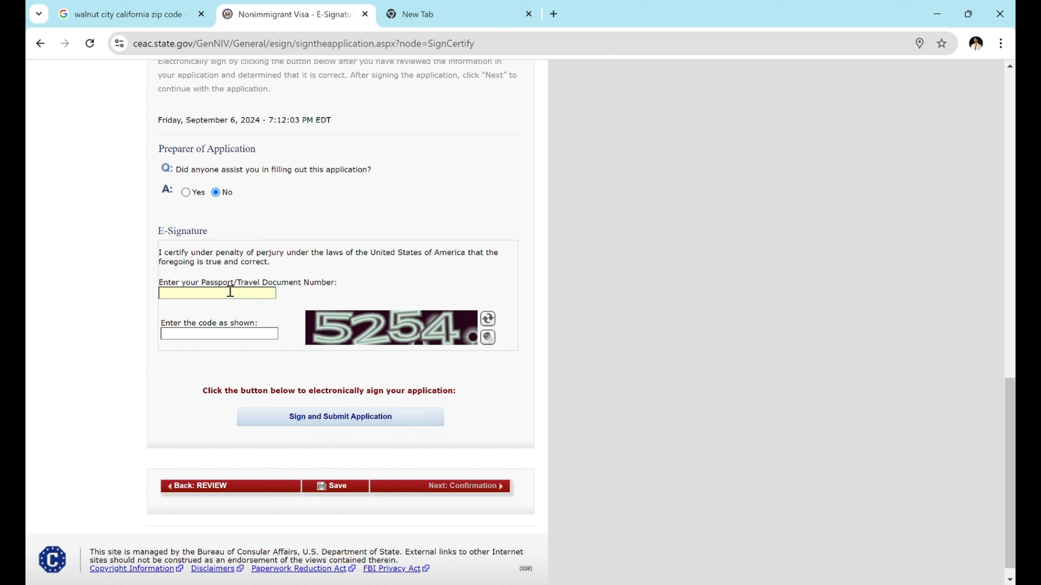
{"action": "left_click", "coordinate": [209, 331]}
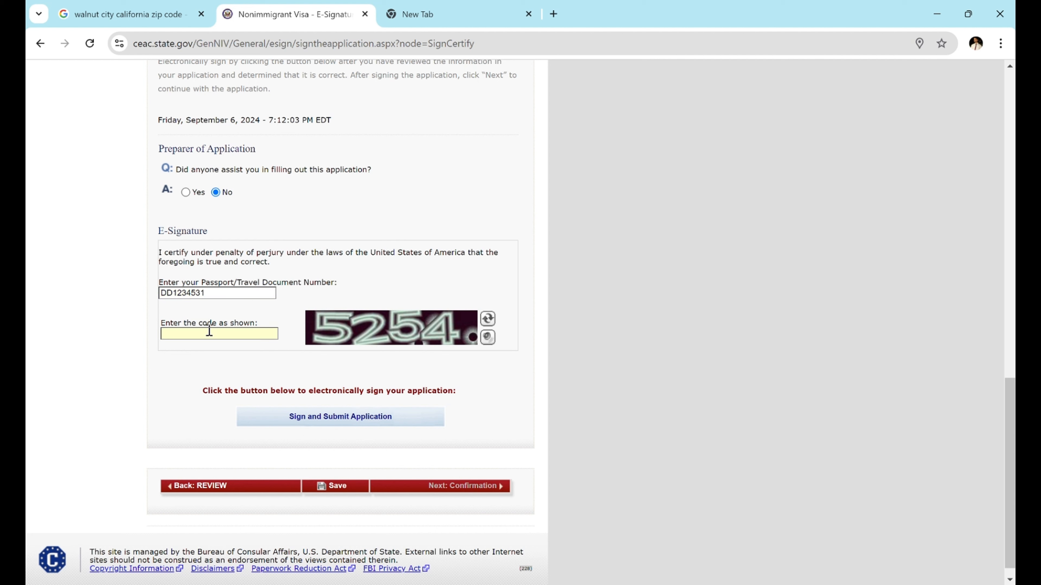
{"action": "type", "text": "5254"}
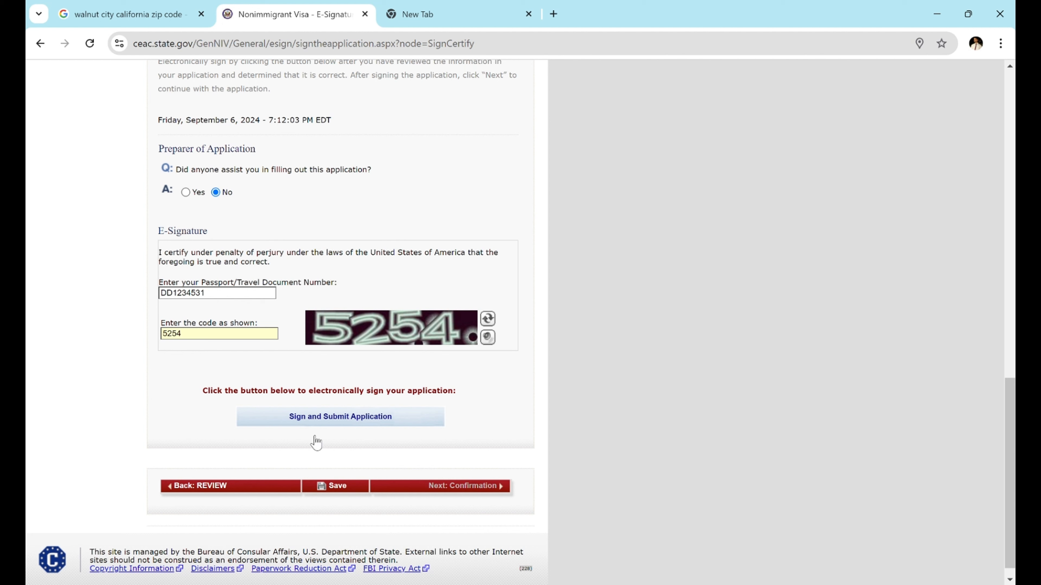